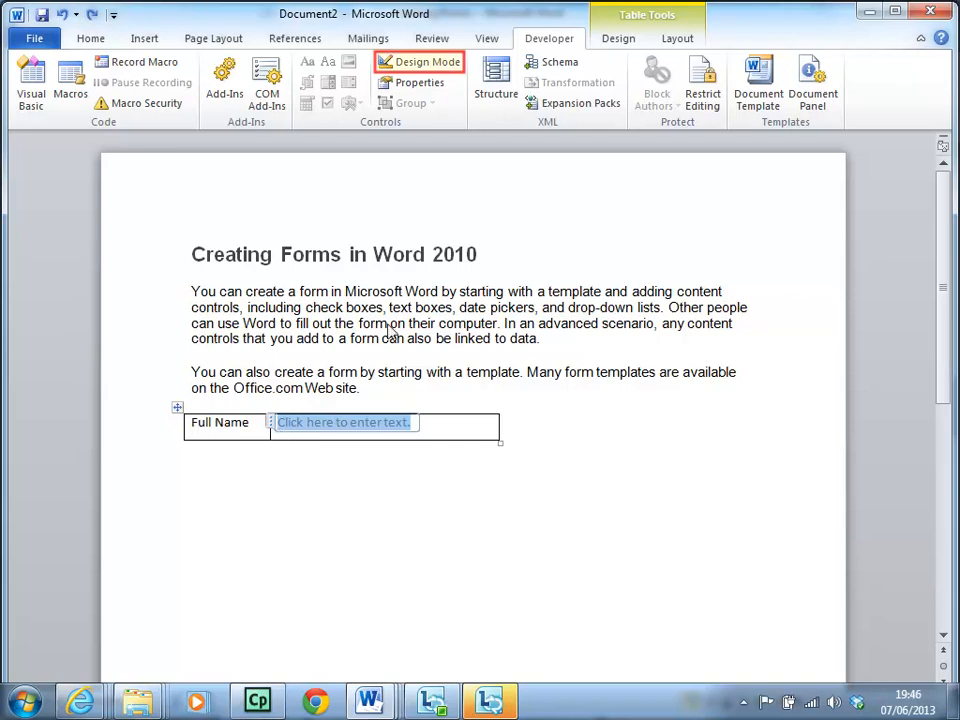
# - In Design Mode, replace the Full Name control's placeholder text with "Please Enter Your Full Name"
pyautogui.click(402, 61)
pyautogui.moveTo(433, 427); pyautogui.dragTo(325, 428)
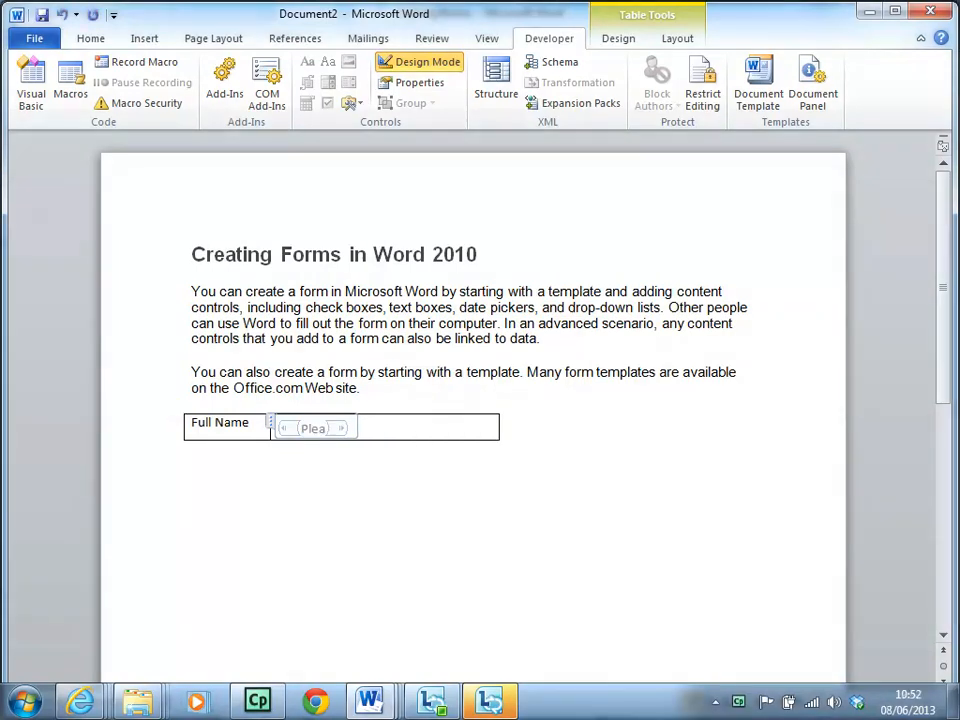
pyautogui.write('se Enter Your Full Name')
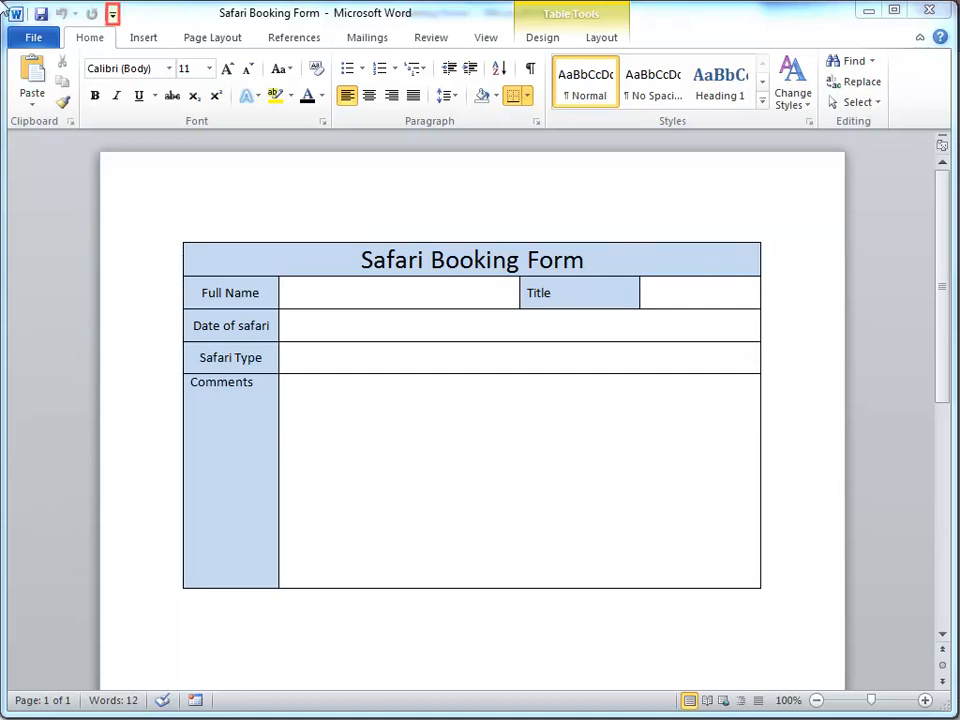
# - Enable the Developer tab in the ribbon customization options and apply the change
pyautogui.click(114, 14)
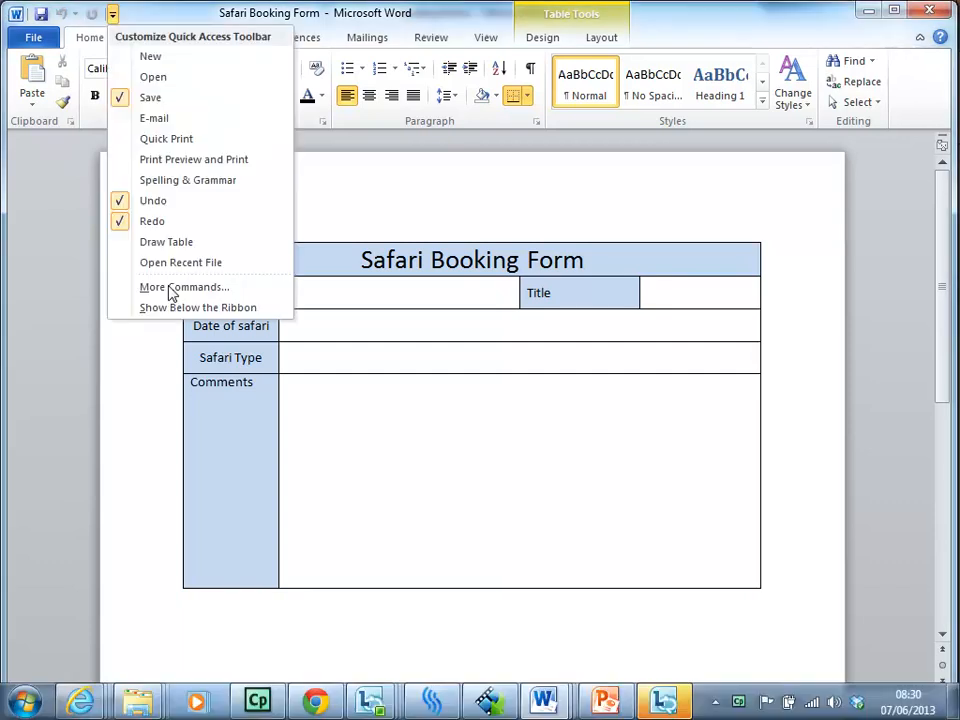
pyautogui.click(170, 289)
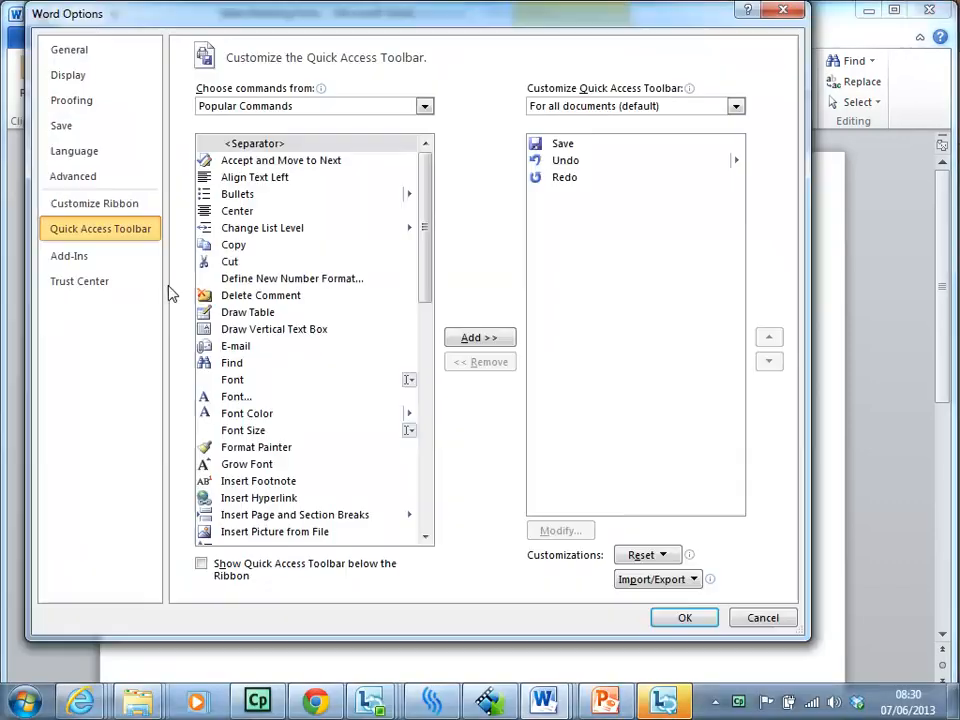
pyautogui.click(116, 210)
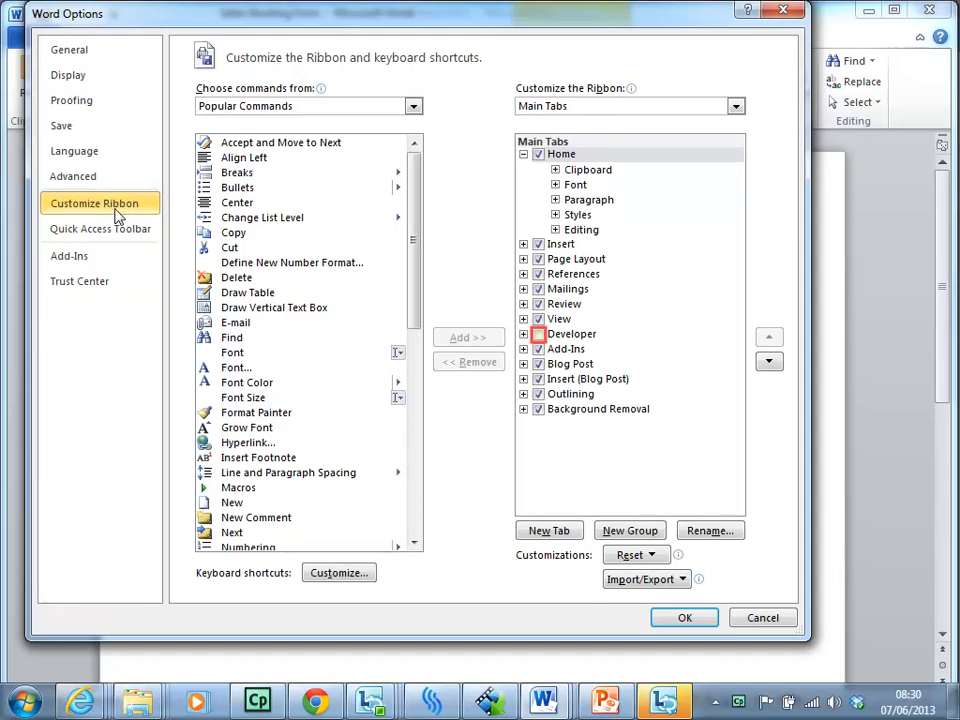
pyautogui.click(538, 334)
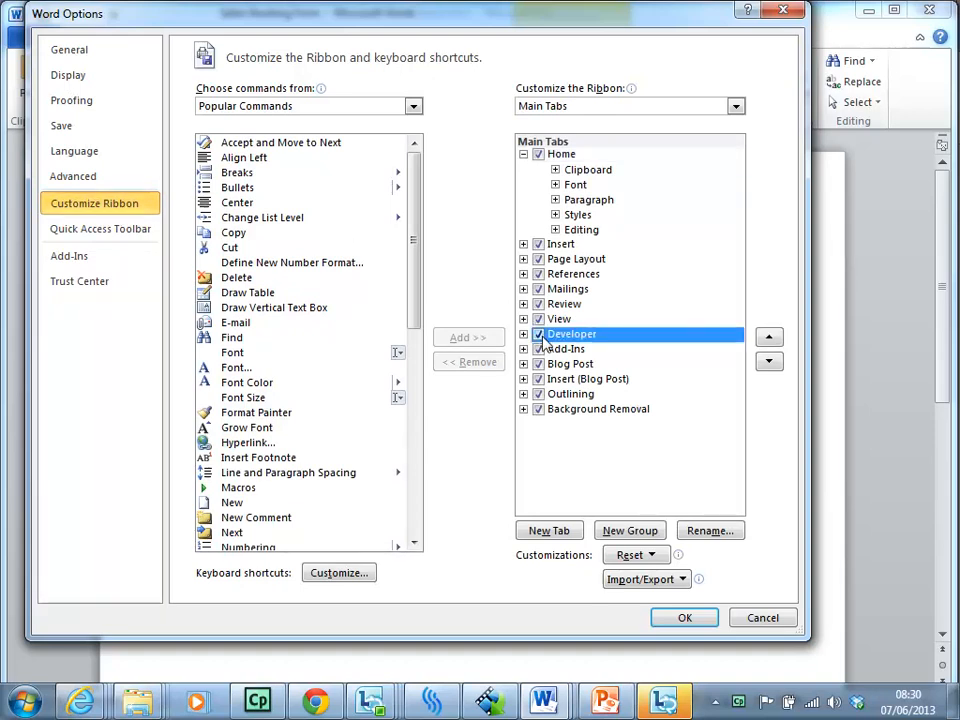
pyautogui.click(688, 619)
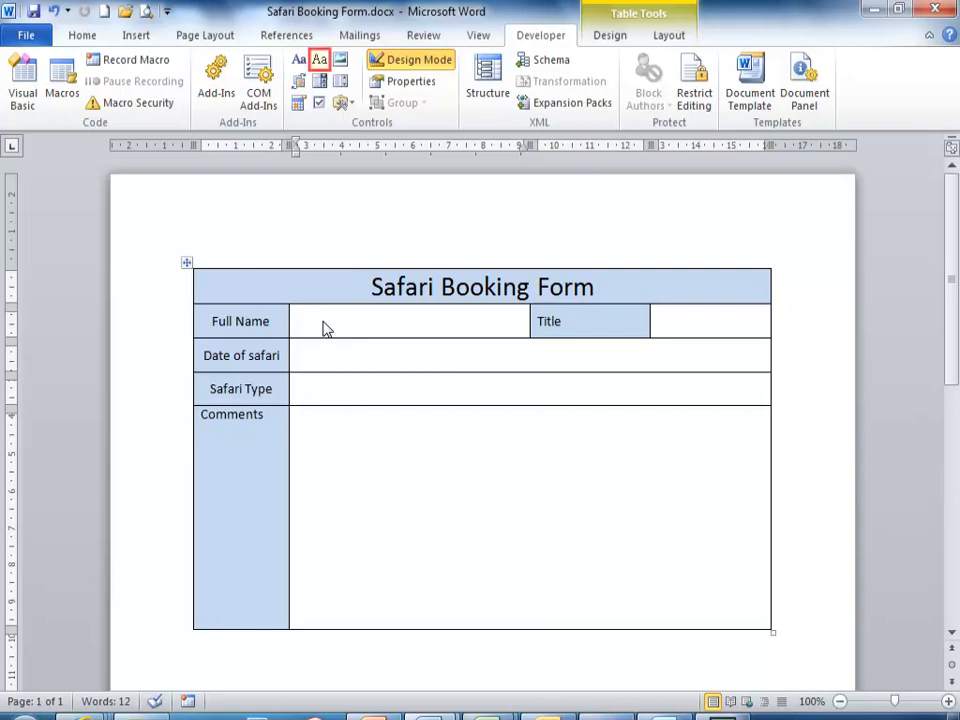
# - Insert a plain text content control in the empty Full Name cell and a rich text content control in the Comments cell
pyautogui.click(320, 60)
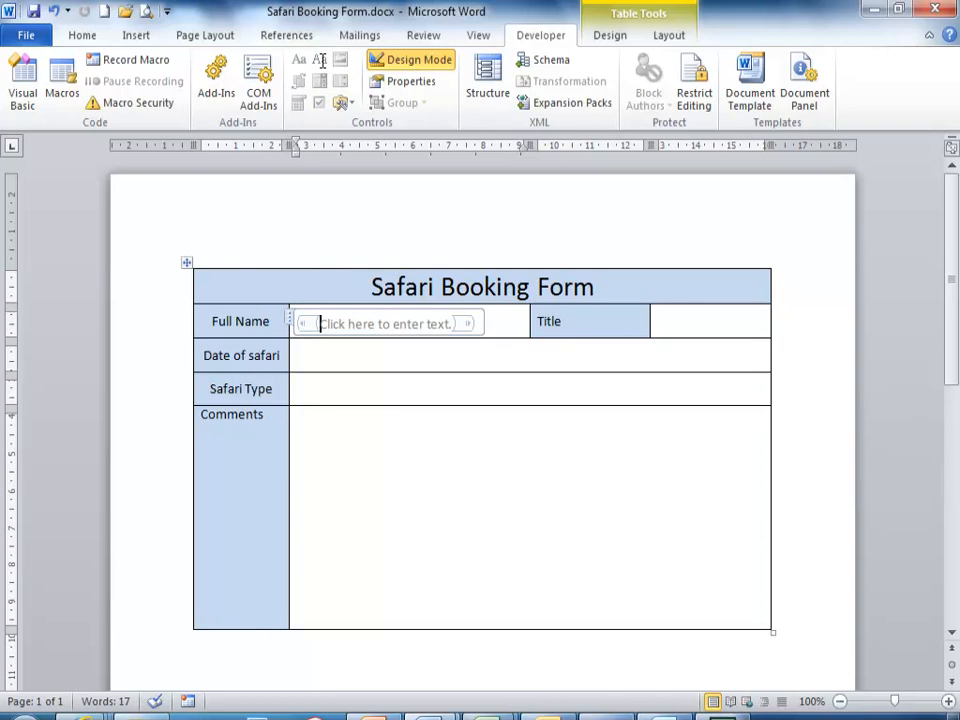
pyautogui.click(350, 480)
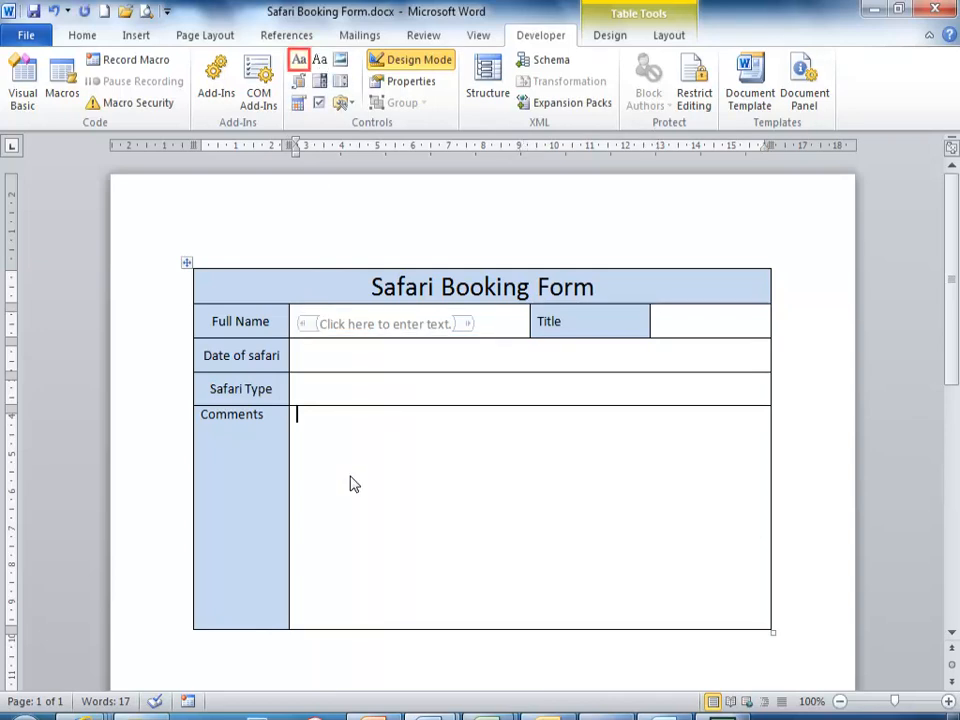
pyautogui.click(298, 60)
# - Insert a date picker content control in the empty cell beside Date of safari
pyautogui.click(309, 362)
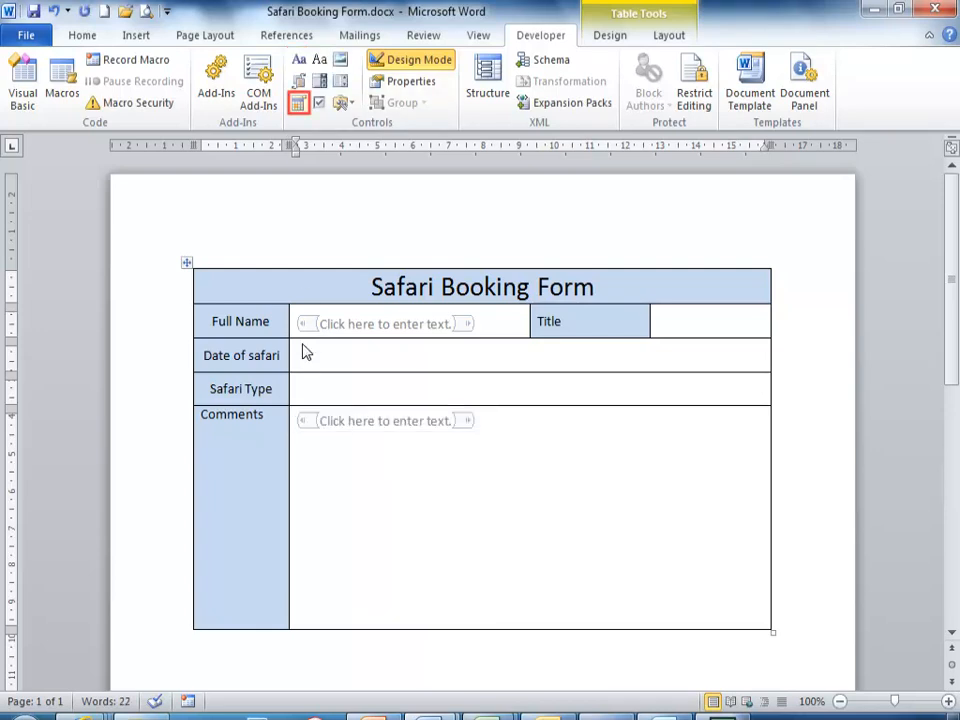
pyautogui.click(298, 103)
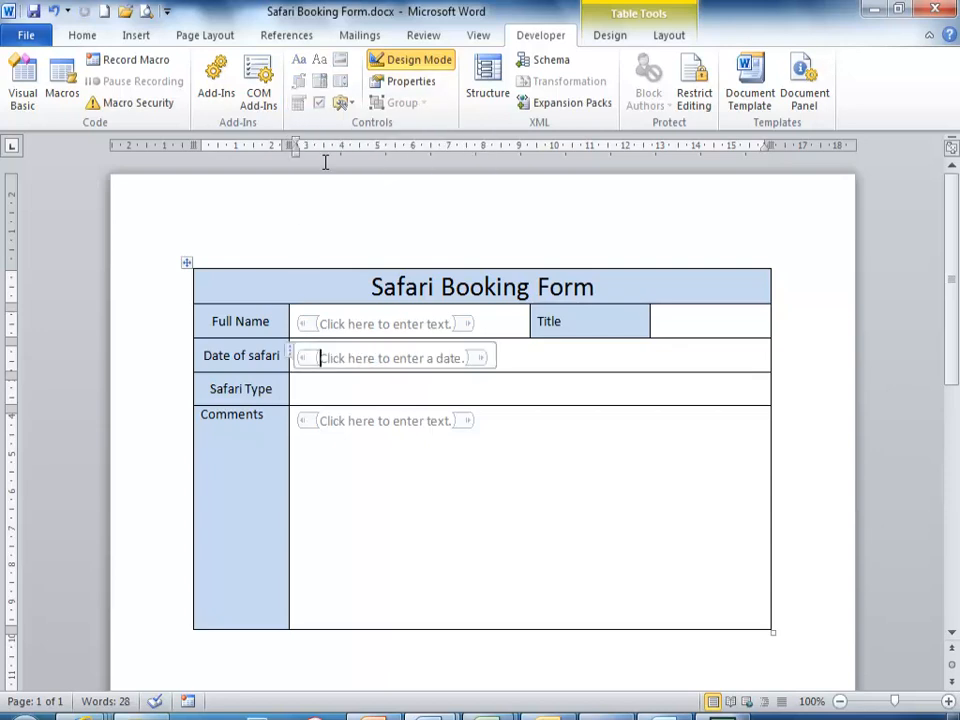
# - Insert a drop-down list content control in the Safari Type cell and a combo box content control in the Title cell
pyautogui.click(336, 390)
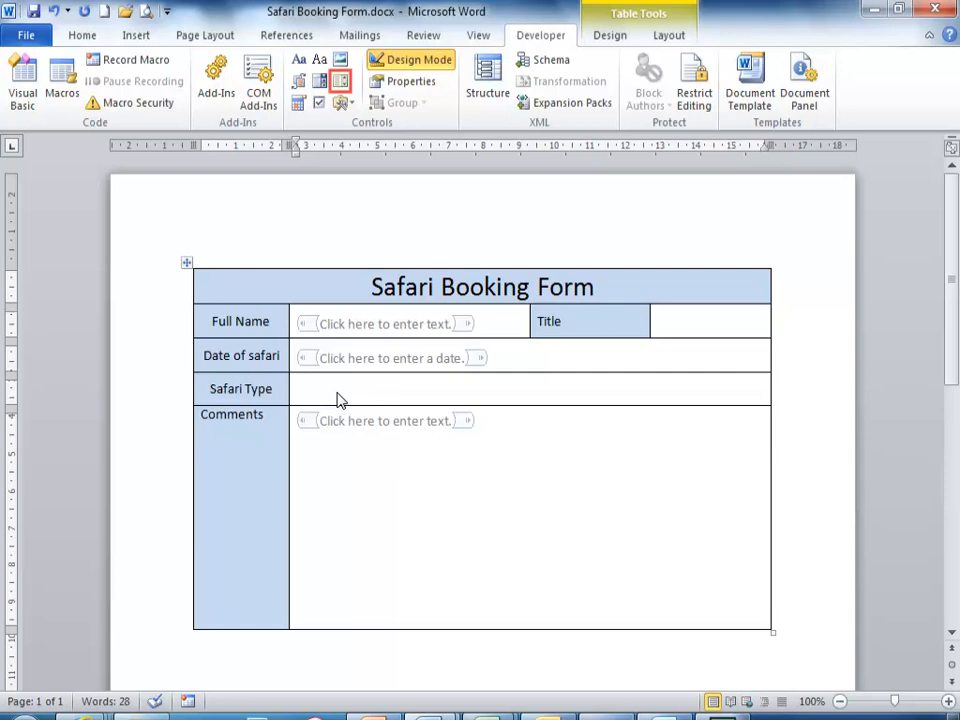
pyautogui.click(340, 80)
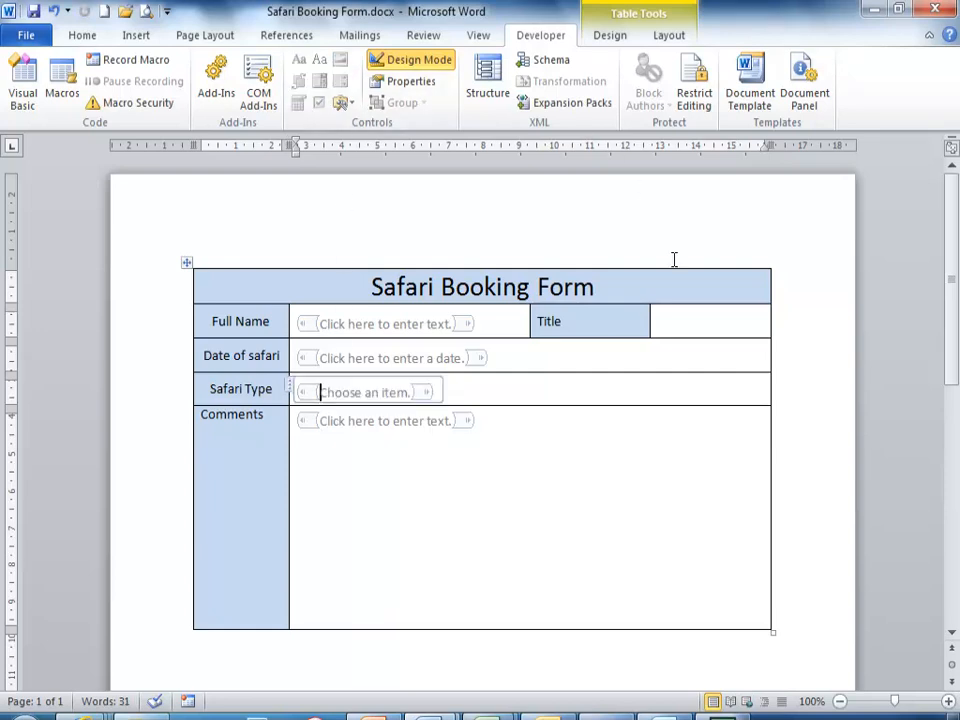
pyautogui.click(681, 325)
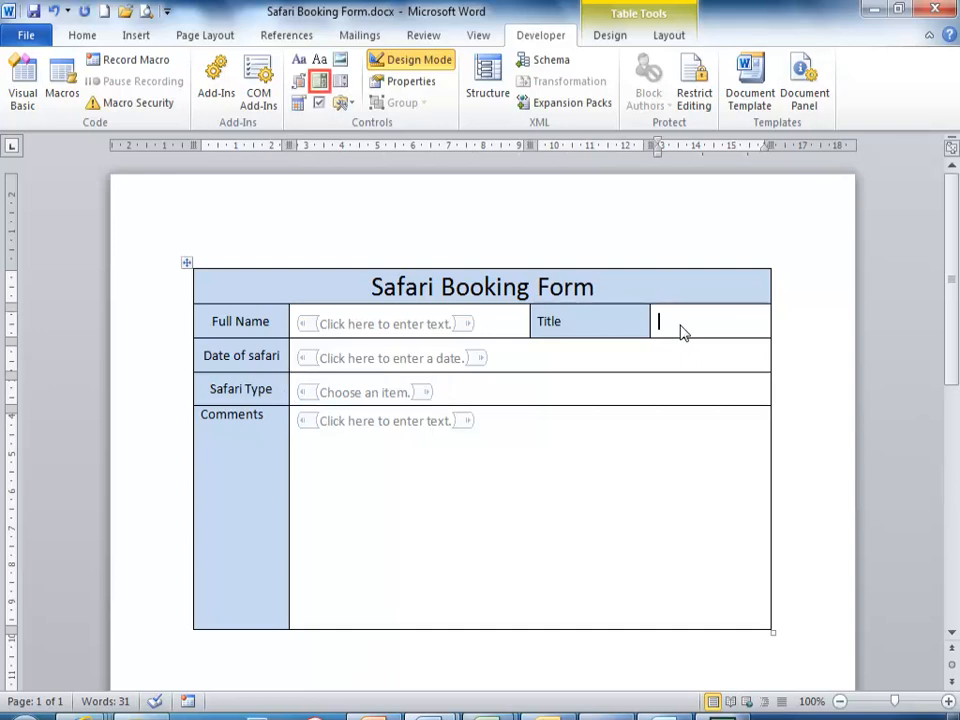
pyautogui.click(319, 80)
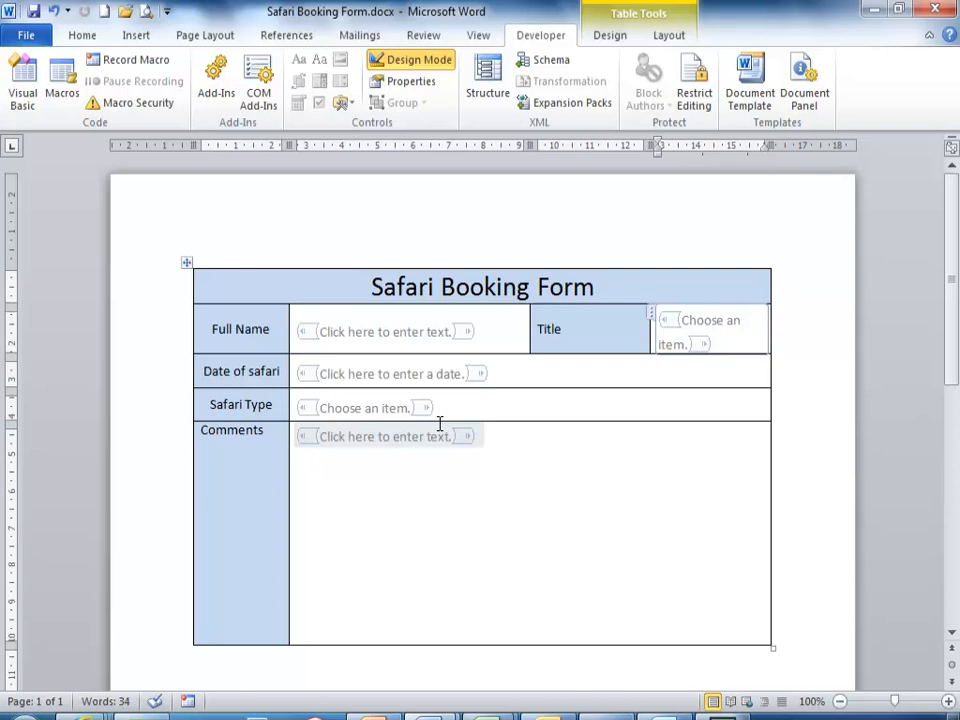
# - Add the choice "Masai Mara" to the Safari Type drop-down list's properties
pyautogui.rightClick(345, 410)
pyautogui.click(375, 308)
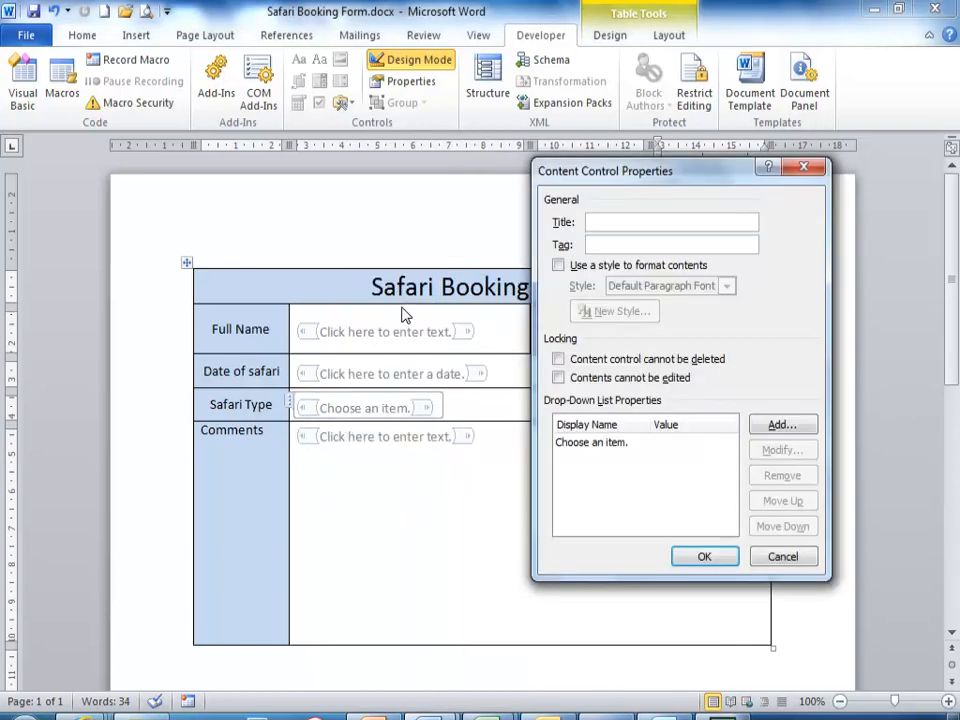
pyautogui.click(783, 424)
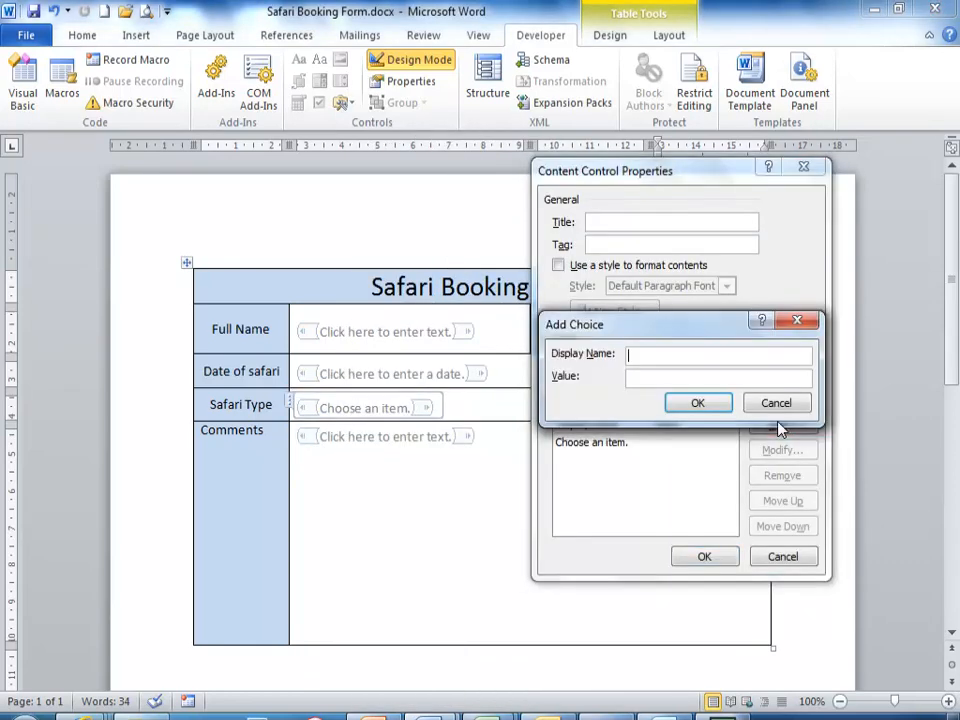
pyautogui.write('Masai Mara')
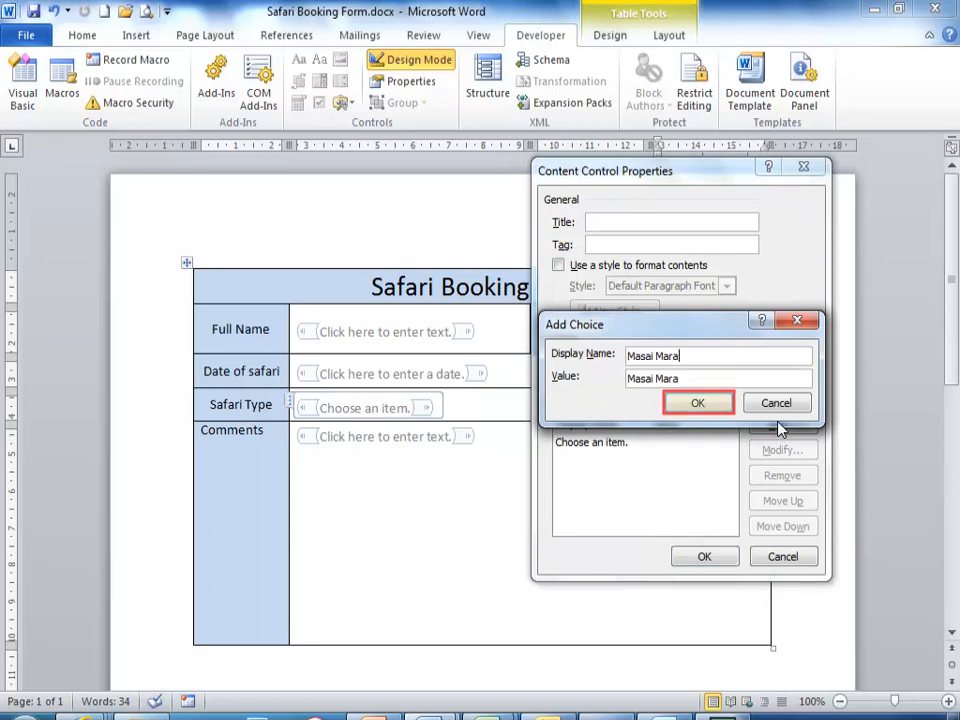
pyautogui.click(698, 403)
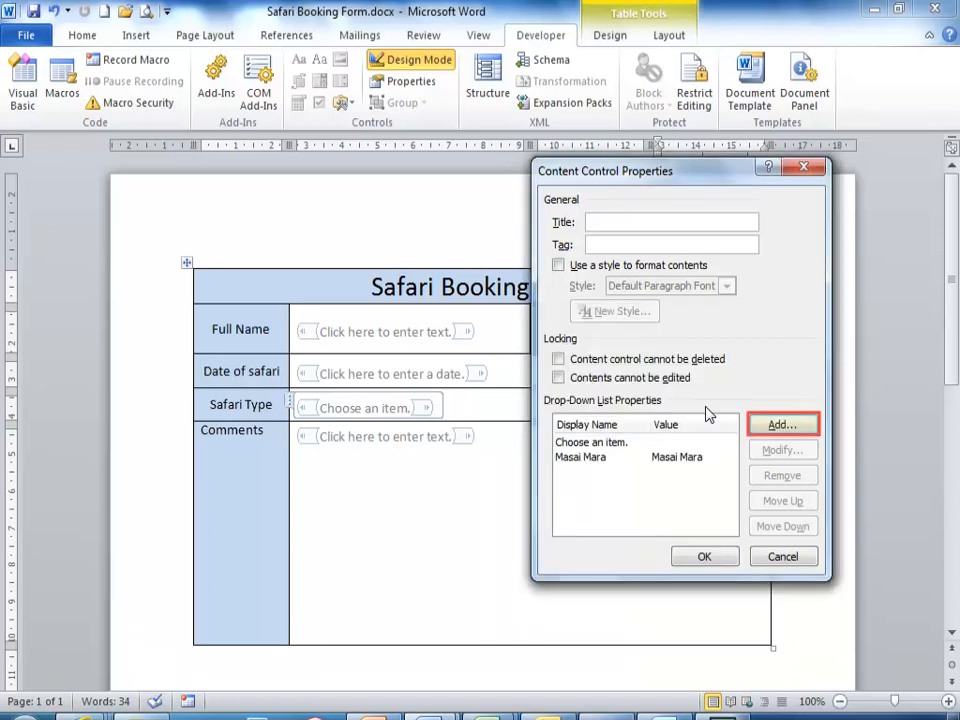
# - Add the choice "Tsavo East" to the Safari Type list and apply the control's properties
pyautogui.click(783, 424)
pyautogui.write('Tsaavo')
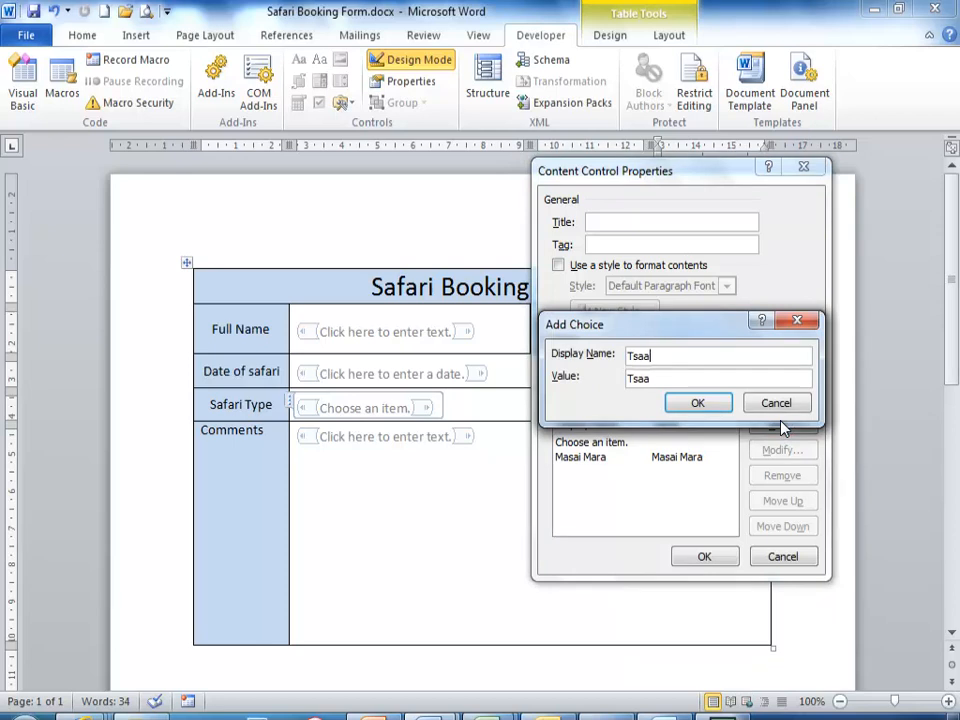
pyautogui.press('BackSpace')
pyautogui.press('BackSpace')
pyautogui.press('BackSpace')
pyautogui.write('vo East')
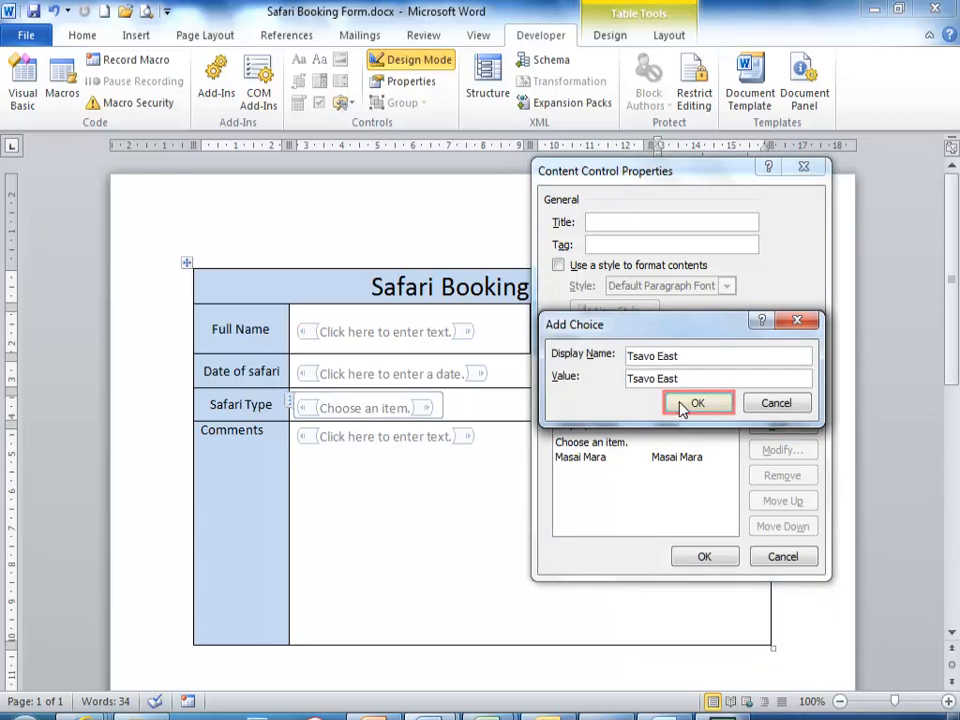
pyautogui.click(682, 404)
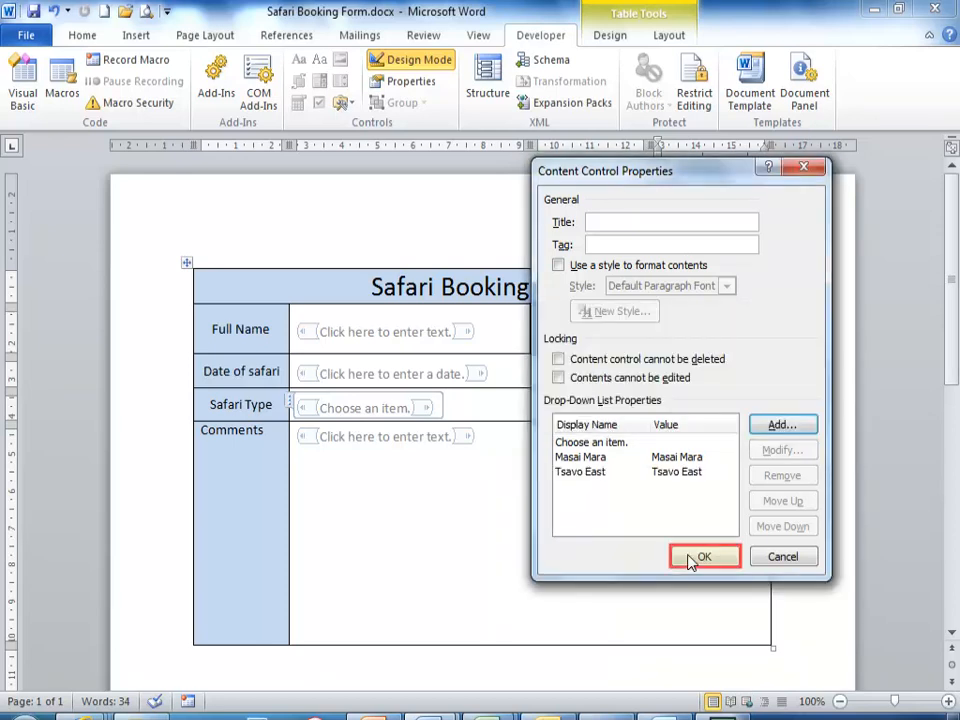
pyautogui.click(690, 559)
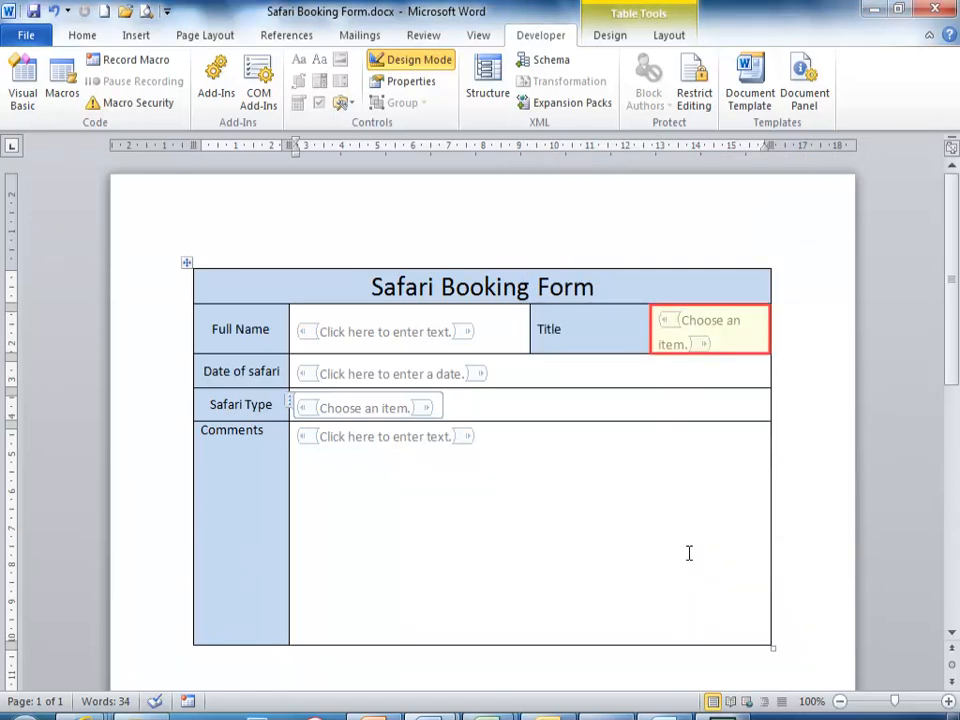
# - Add the choice "Miss" to the Title combo box's properties
pyautogui.rightClick(691, 325)
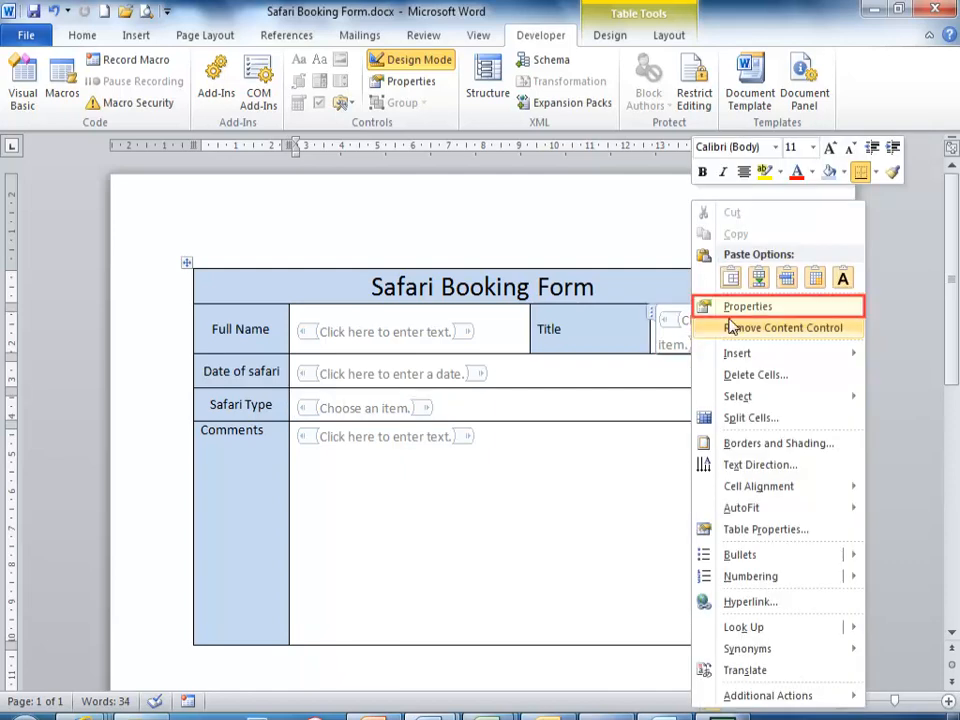
pyautogui.click(743, 308)
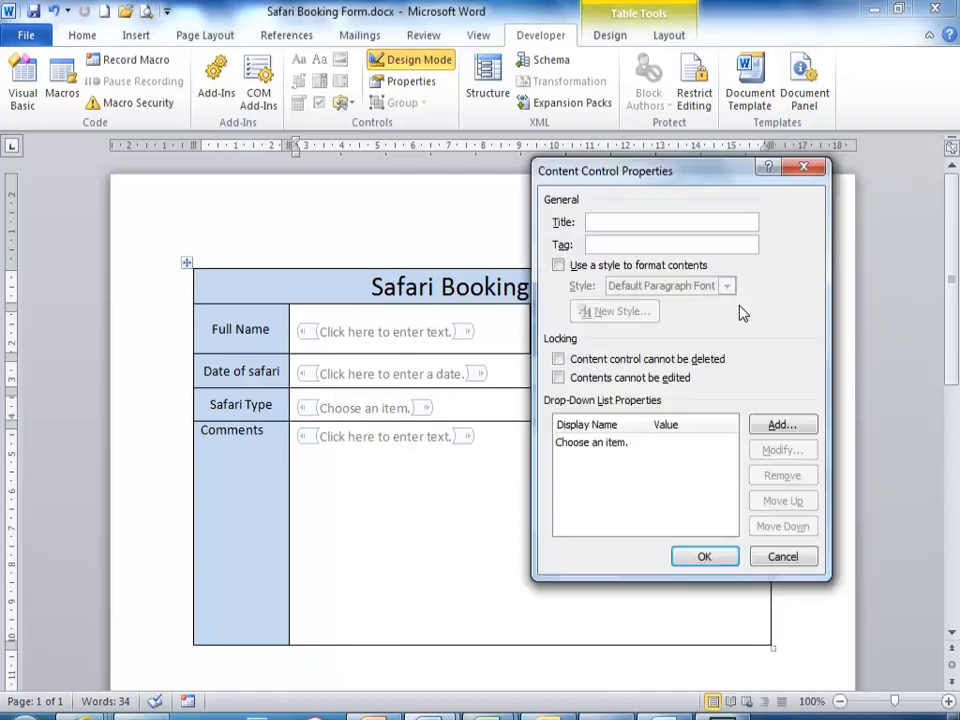
pyautogui.click(782, 425)
pyautogui.write('Miss')
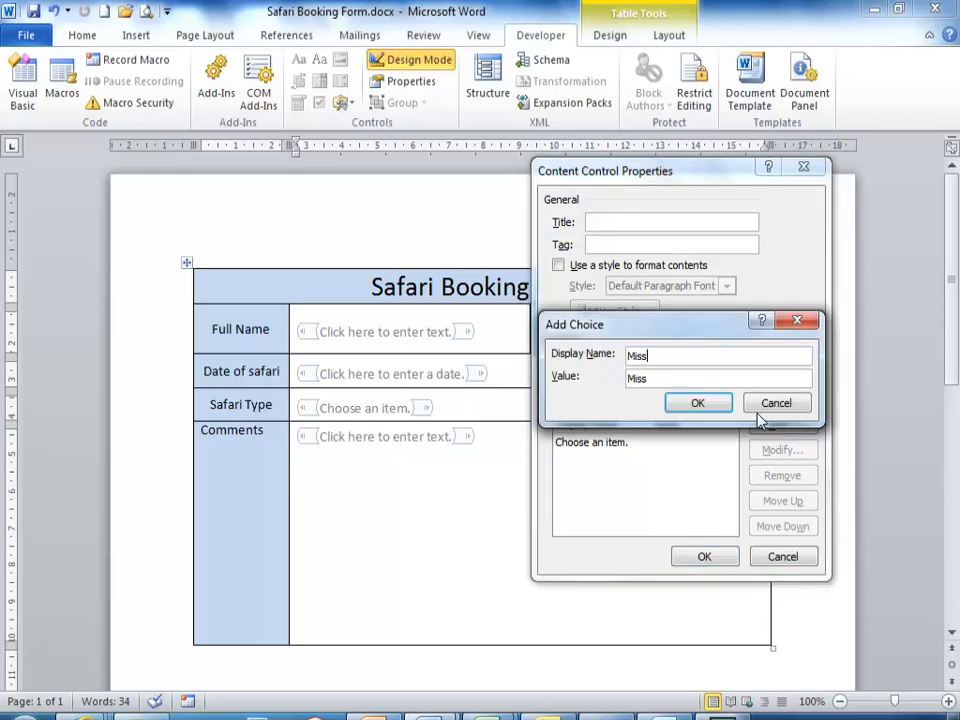
pyautogui.click(693, 401)
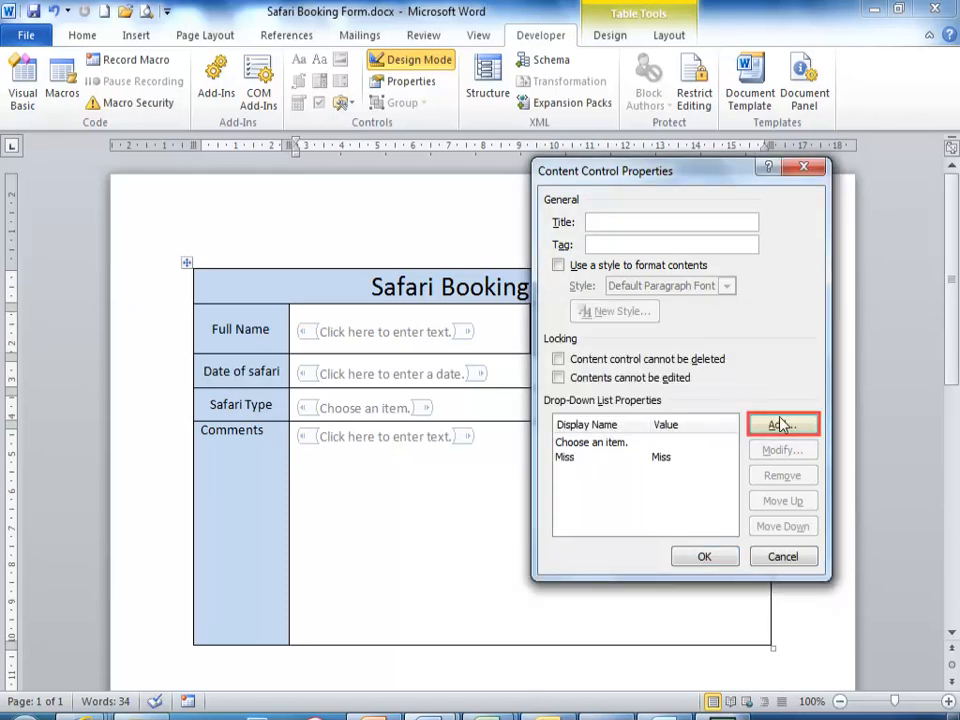
# - Add the choice "Mr" to the Title combo box and apply the control's properties
pyautogui.click(782, 426)
pyautogui.write('Mr')
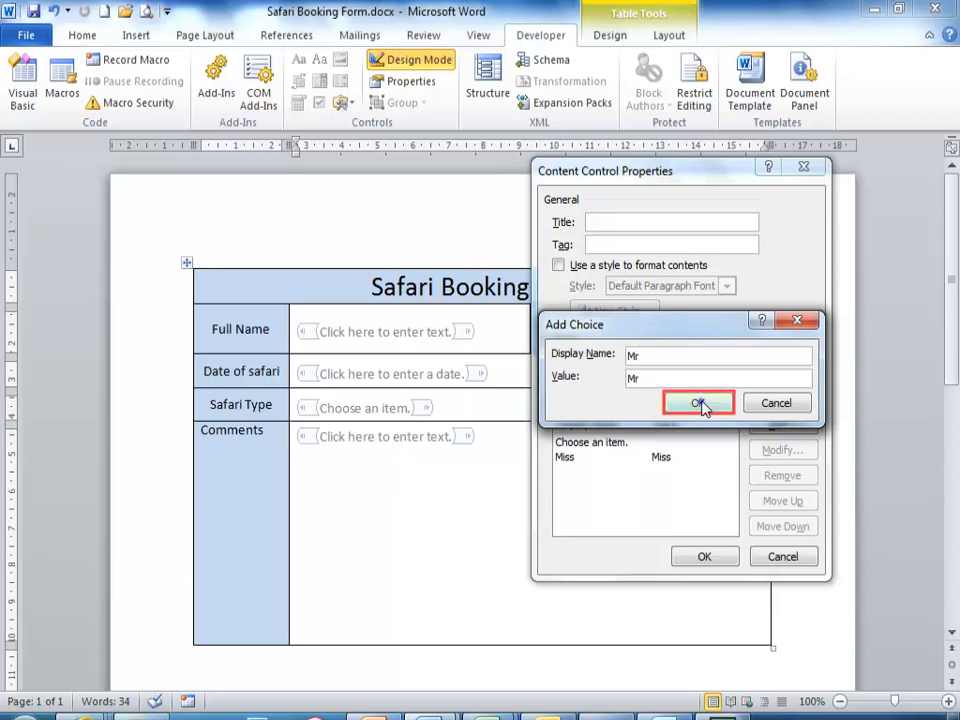
pyautogui.click(704, 404)
pyautogui.click(705, 557)
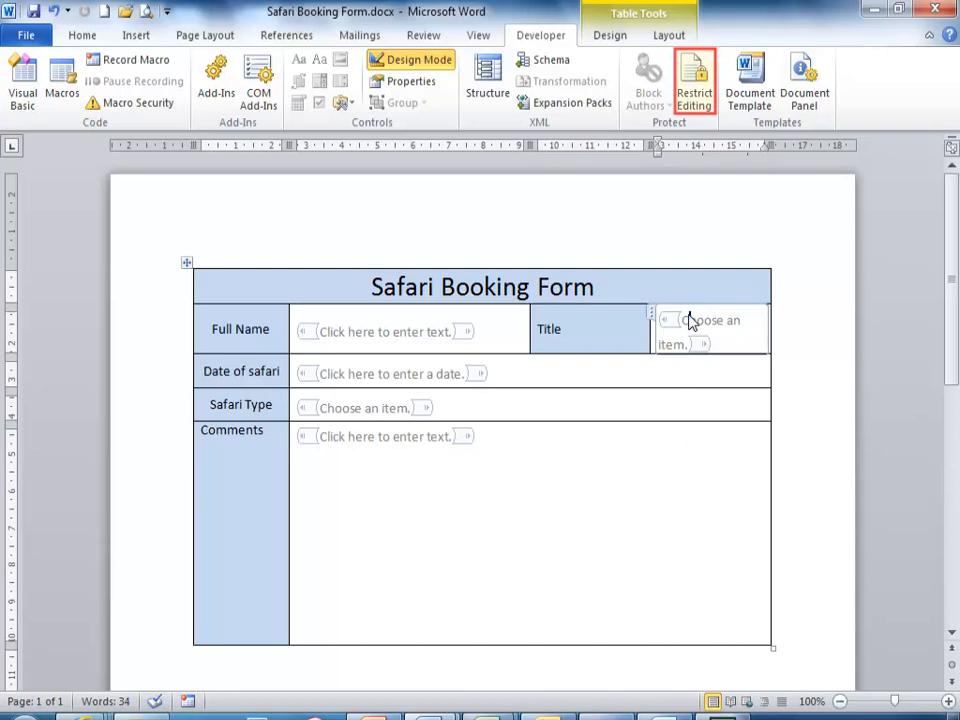
# - Set the document's editing restrictions to allow only filling in forms
pyautogui.click(690, 100)
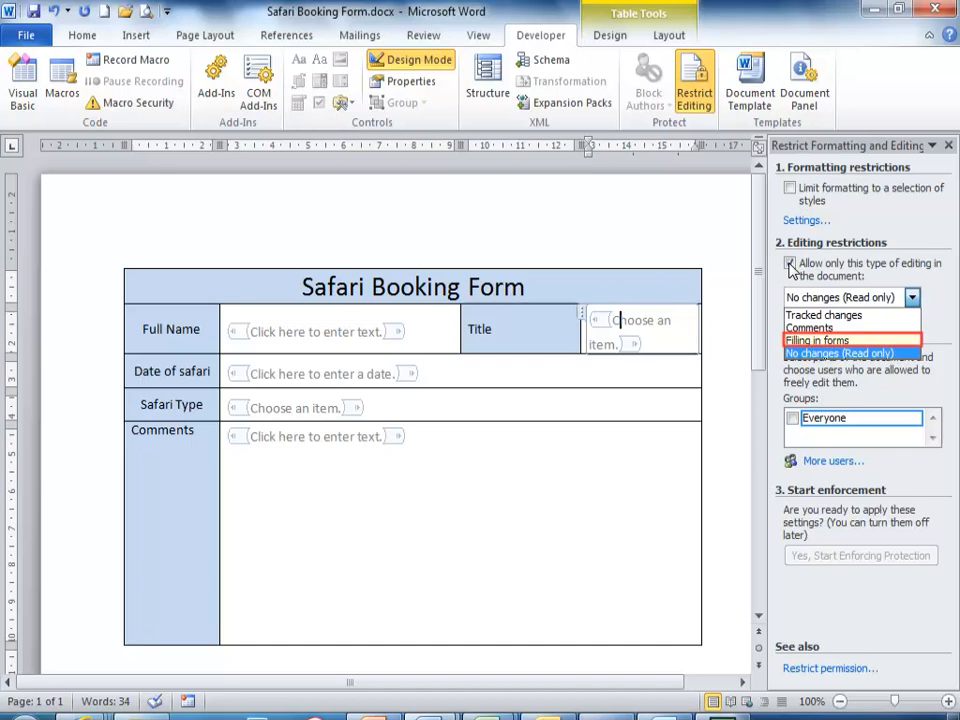
pyautogui.click(816, 341)
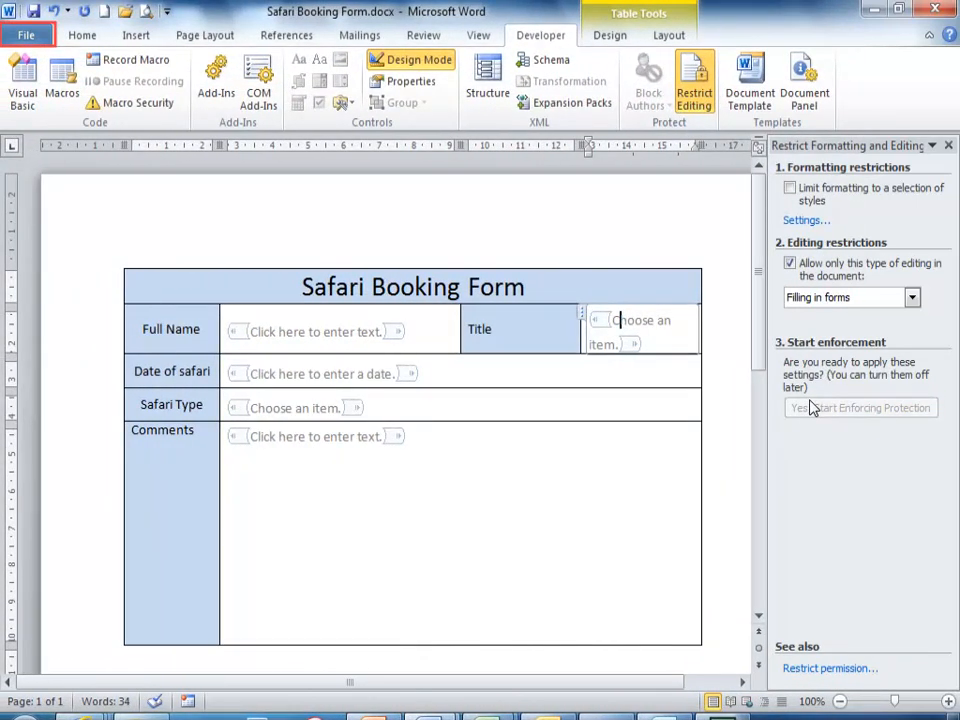
# - Save the form as a Word Template named Safari Booking Form in the Templates folder
pyautogui.click(25, 35)
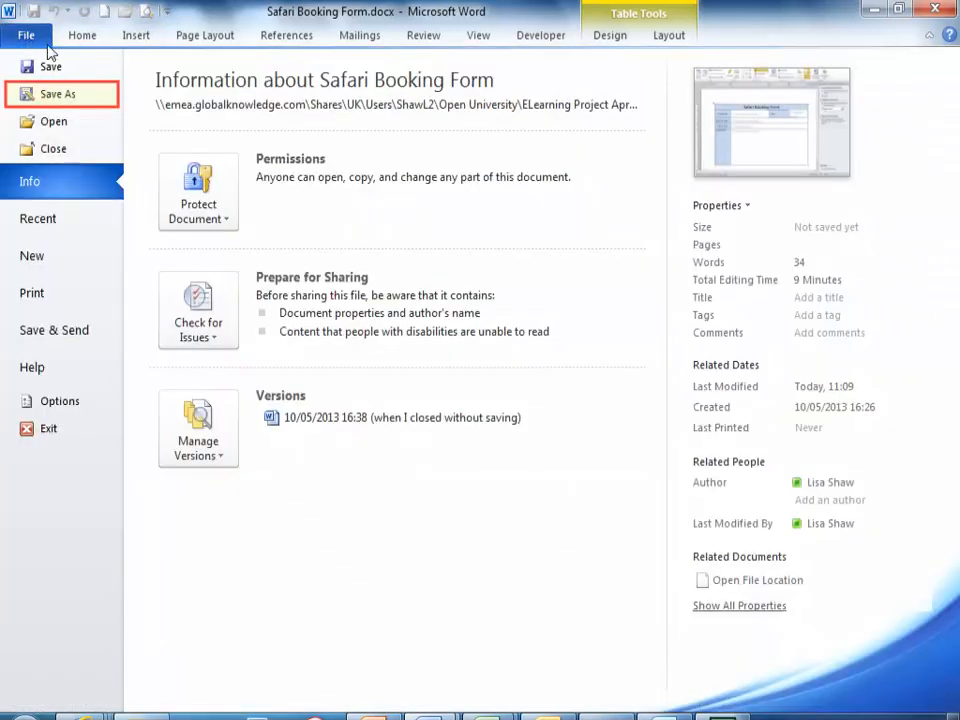
pyautogui.click(64, 96)
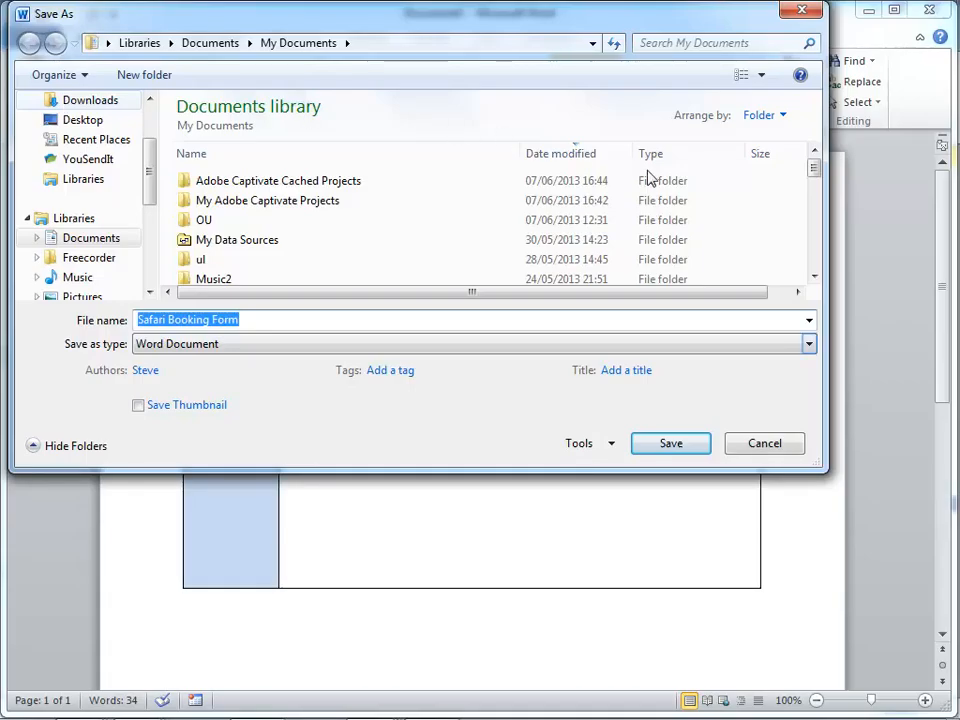
pyautogui.click(809, 344)
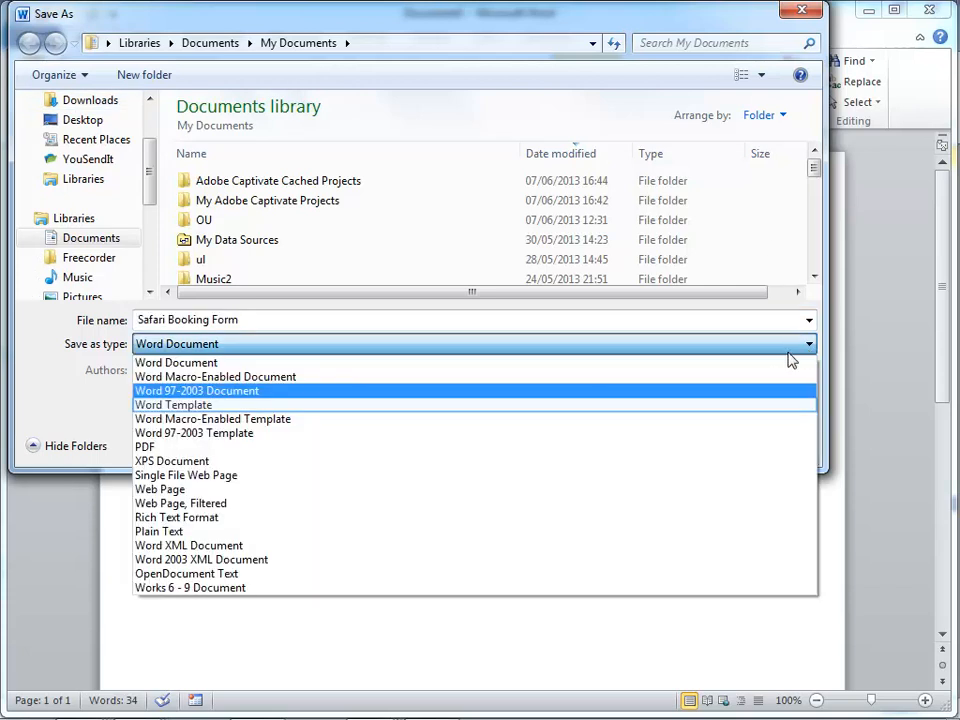
pyautogui.click(774, 405)
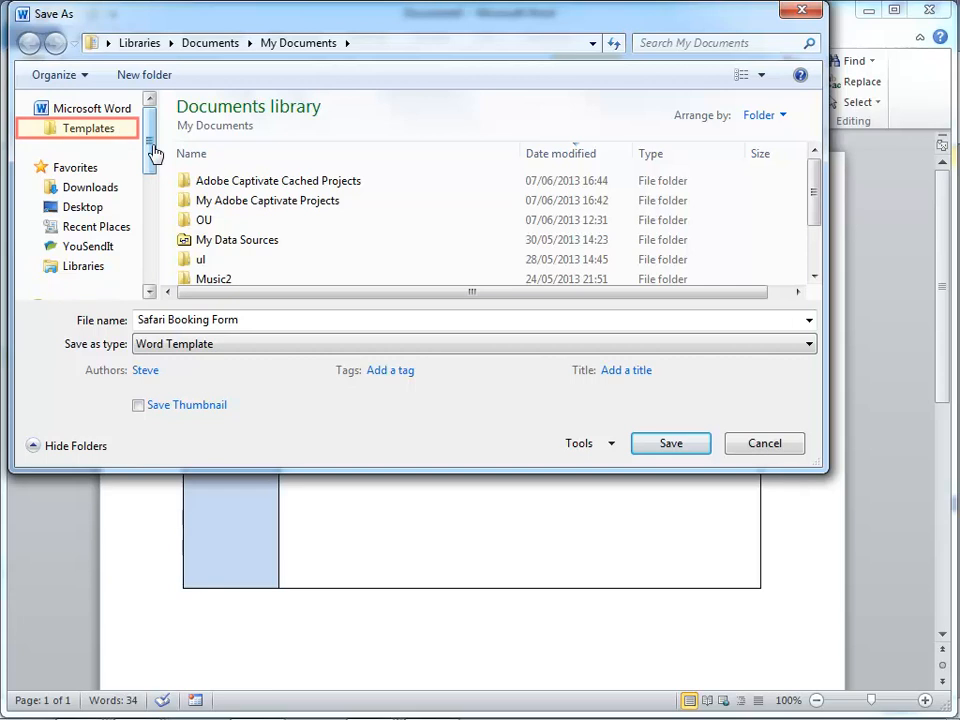
pyautogui.click(103, 133)
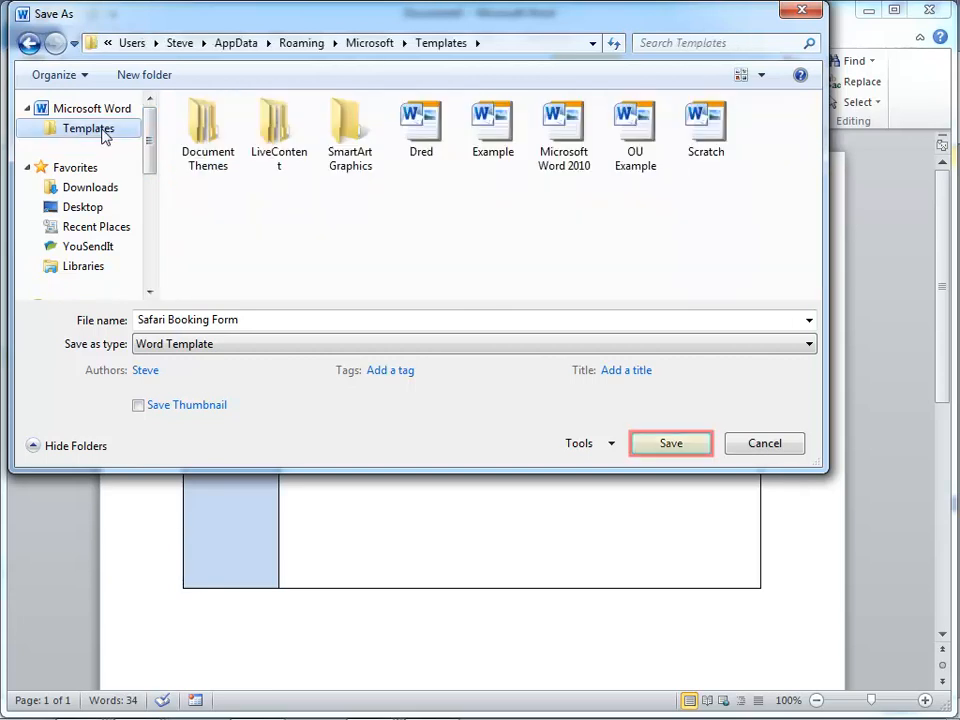
pyautogui.click(676, 445)
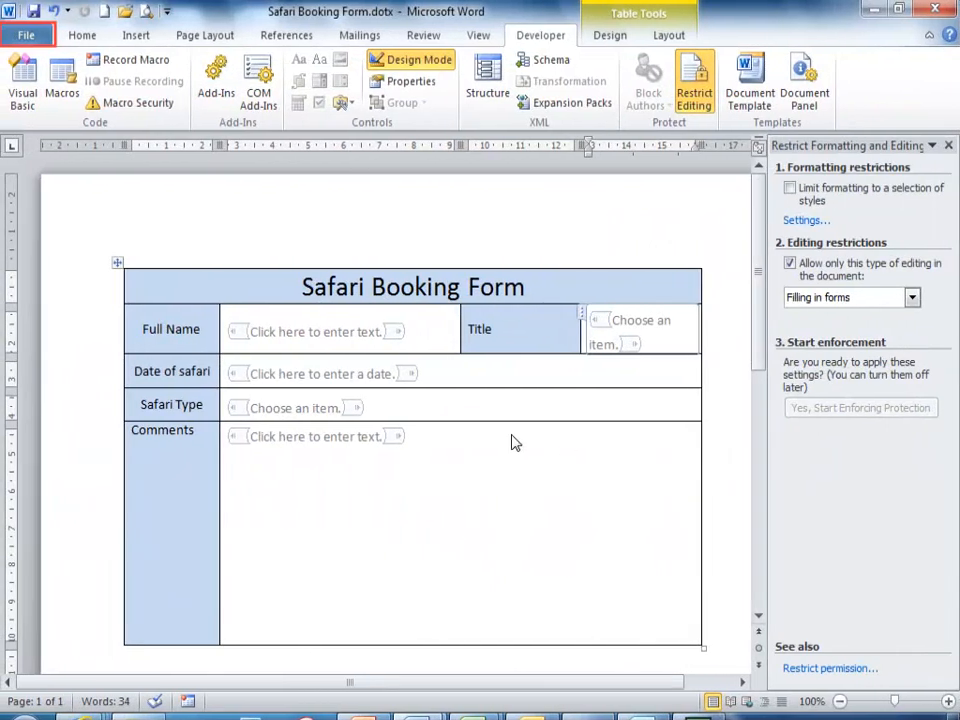
# - Create a new document from the personal template Safari Booking Form.dotx
pyautogui.click(24, 38)
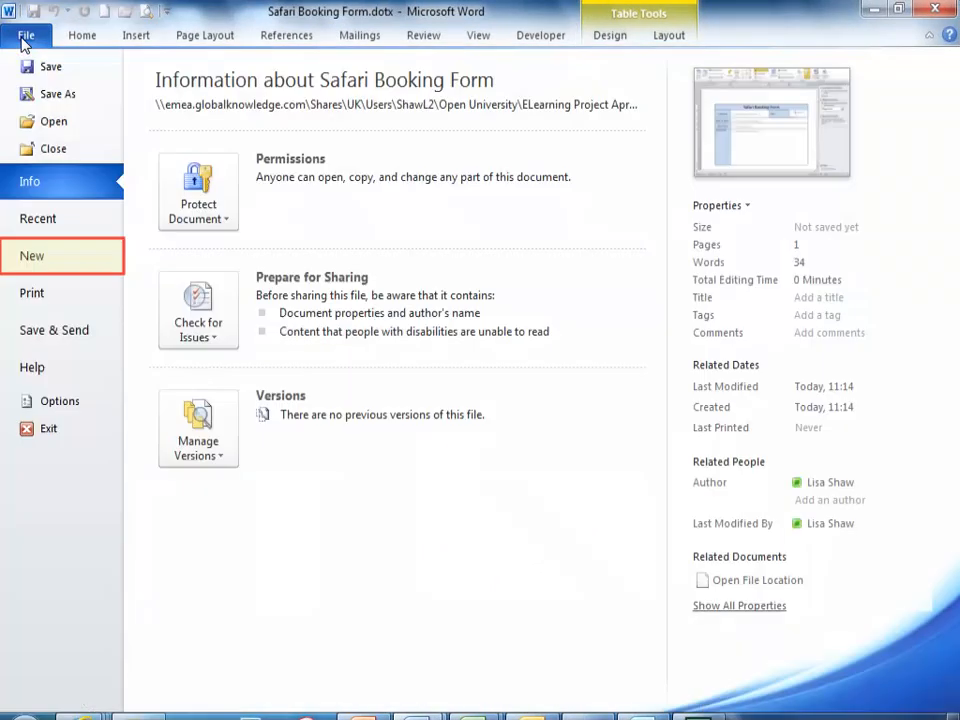
pyautogui.click(44, 260)
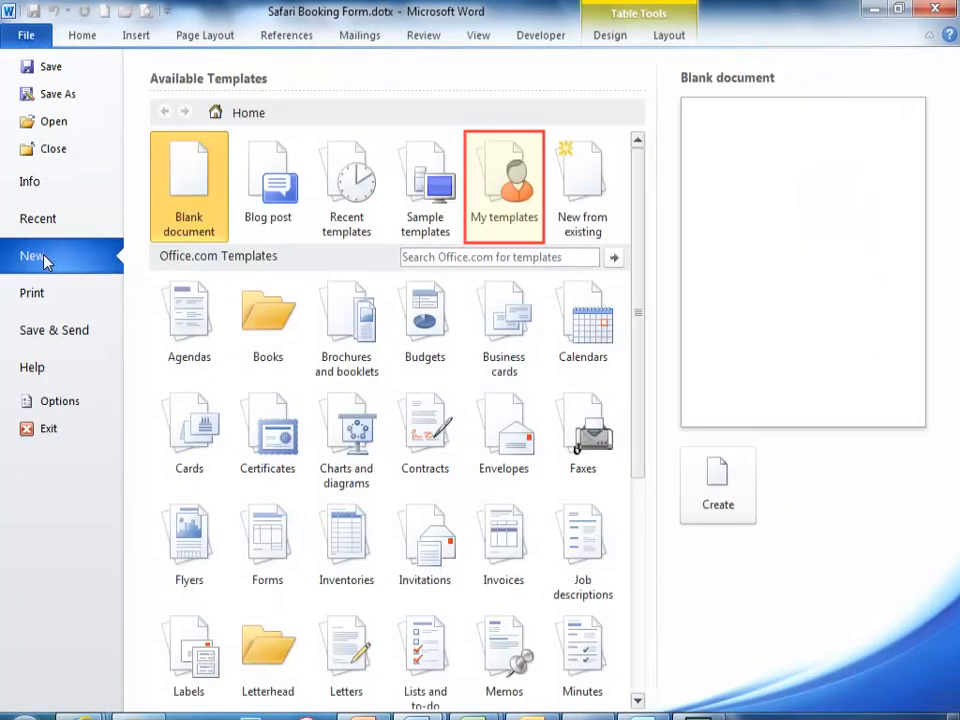
pyautogui.click(521, 199)
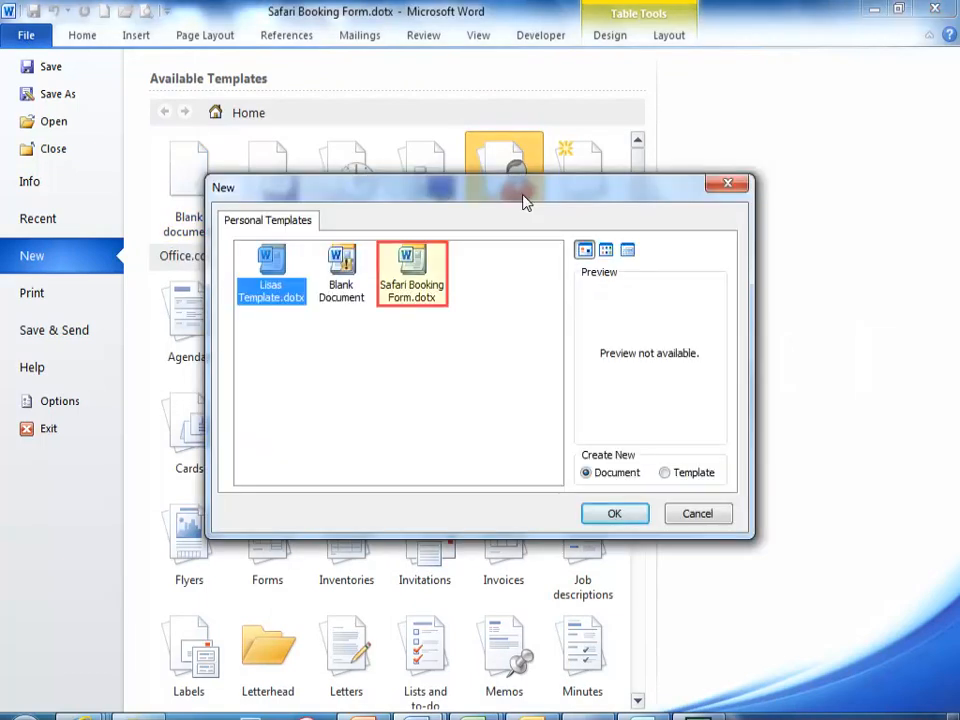
pyautogui.click(414, 275)
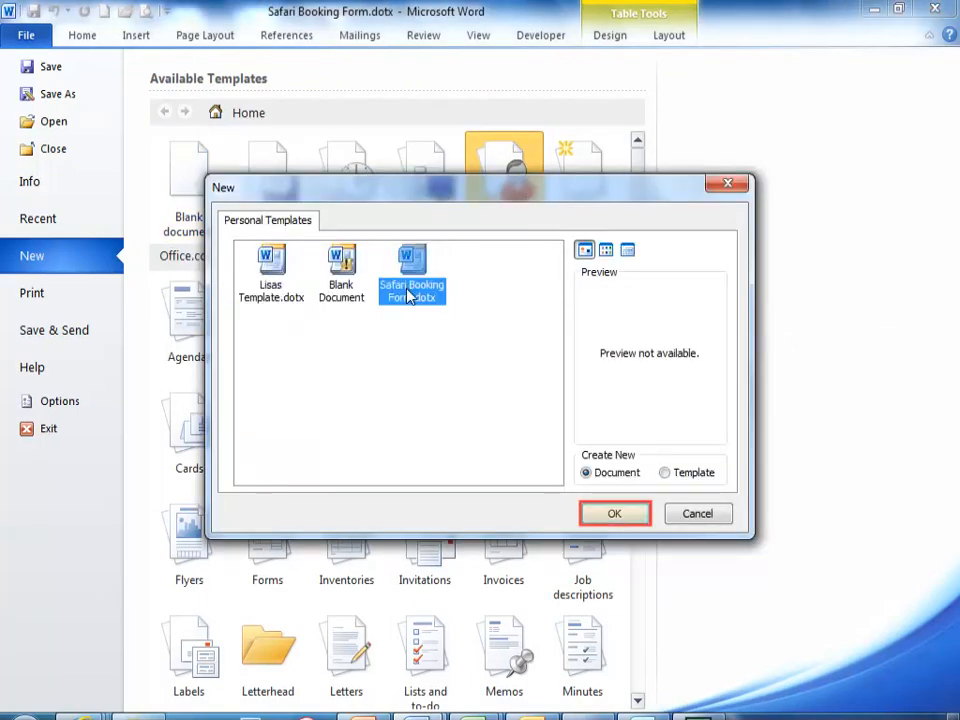
pyautogui.click(617, 514)
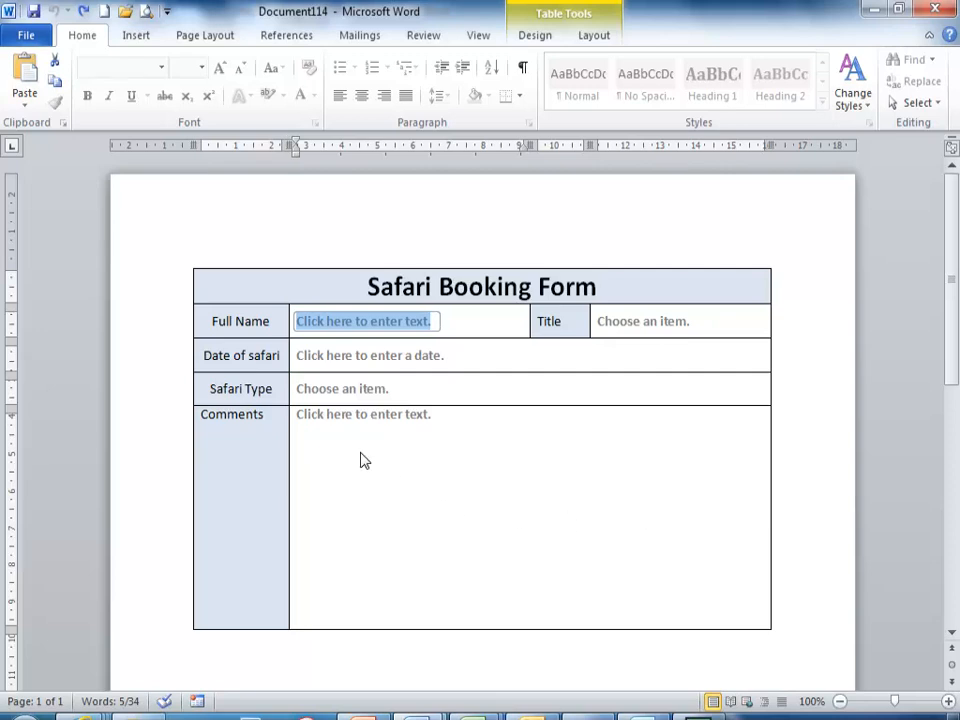
# - Enter the customer's full name in the form and set the date of safari to 14/05/2013
pyautogui.click(304, 328)
pyautogui.write('Lisa')
pyautogui.press('Return')
pyautogui.click(458, 355)
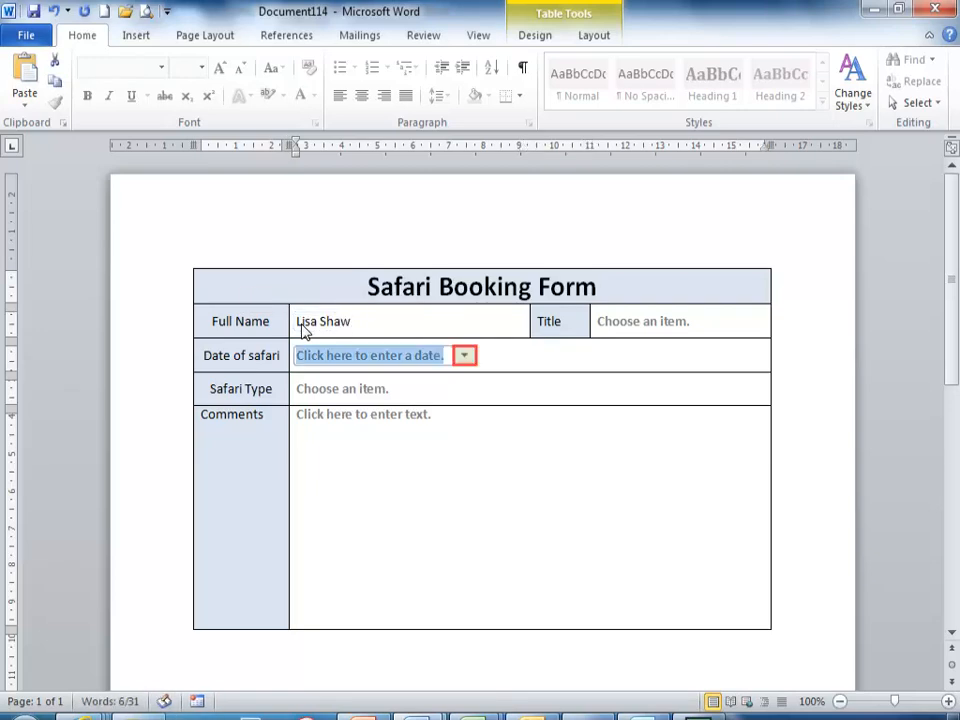
pyautogui.click(463, 356)
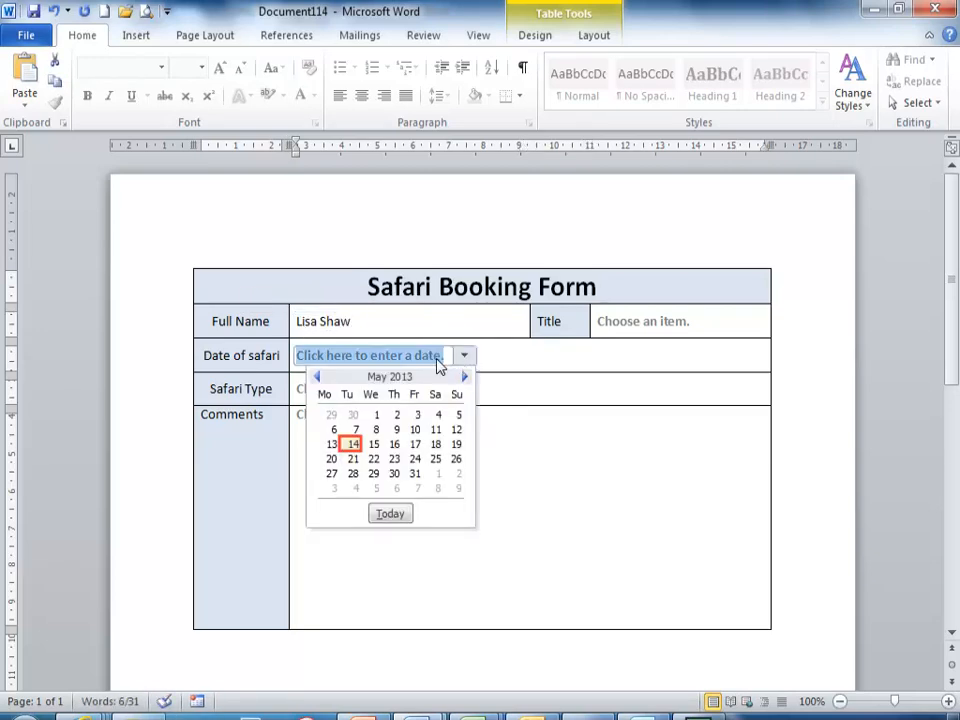
pyautogui.click(353, 443)
# - Choose Tsavo East as the safari type
pyautogui.click(340, 389)
pyautogui.click(404, 389)
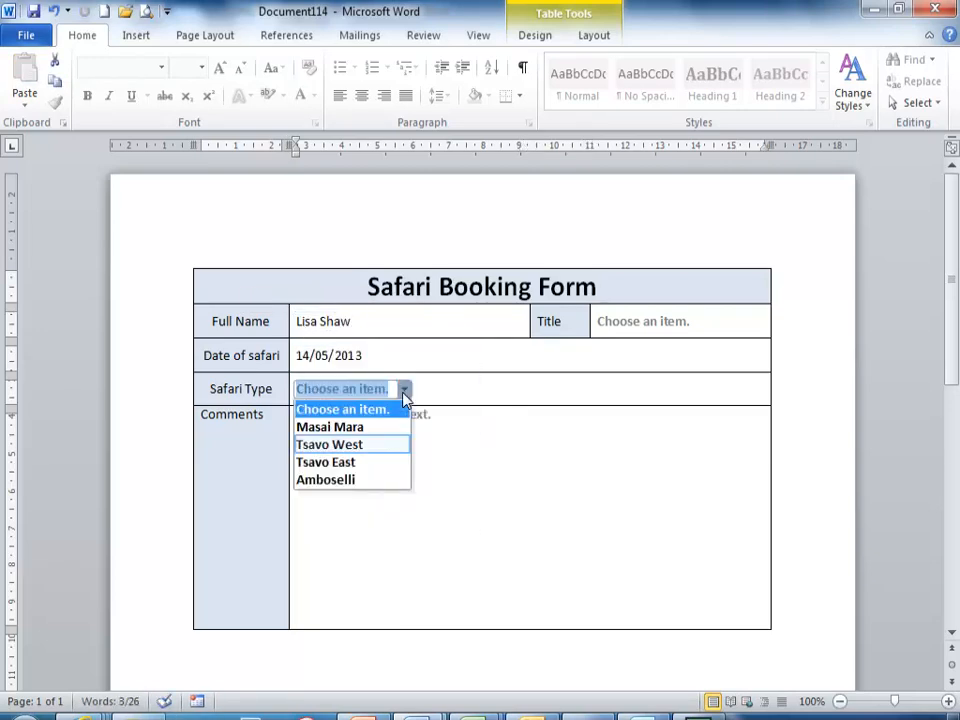
pyautogui.click(330, 462)
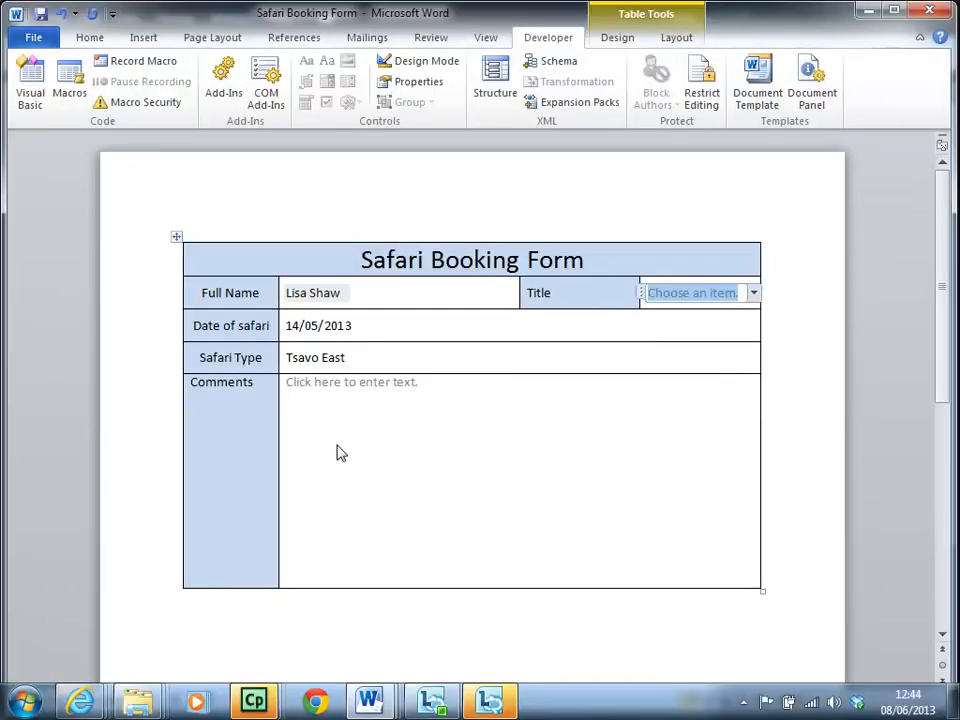
# - Enter the custom title "Mrs" in the Title combo box instead of a listed choice
pyautogui.click(754, 295)
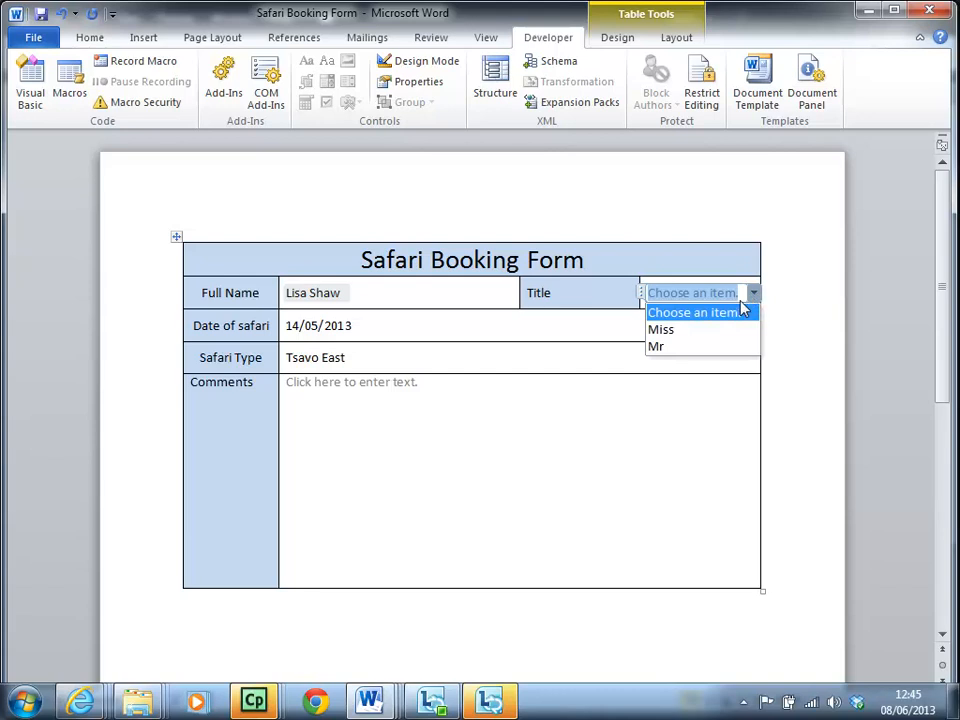
pyautogui.click(740, 316)
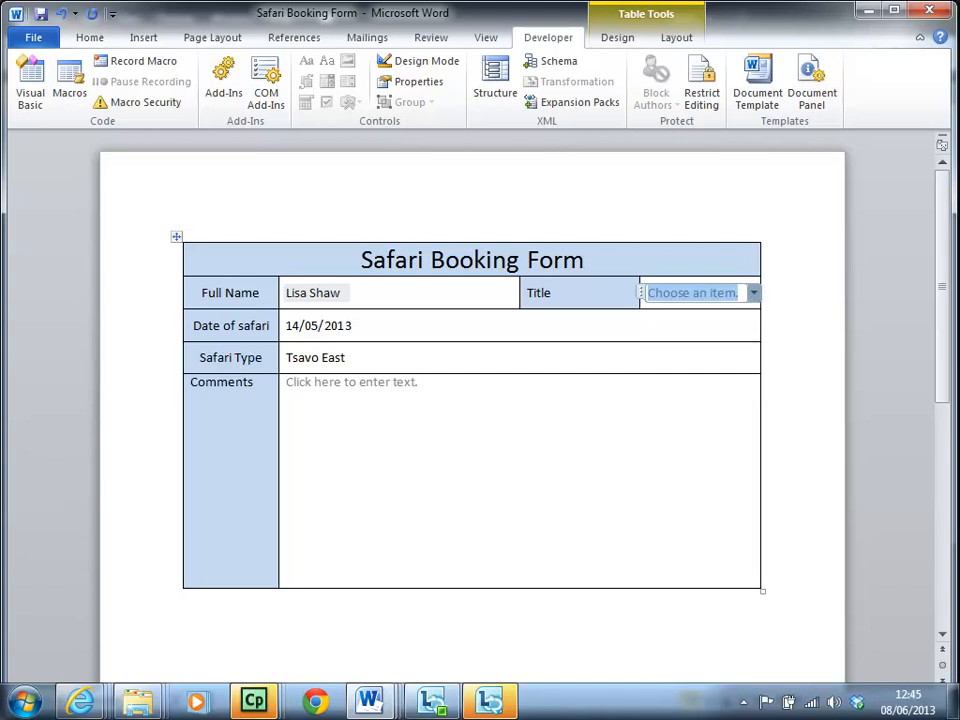
pyautogui.write('Mrs')
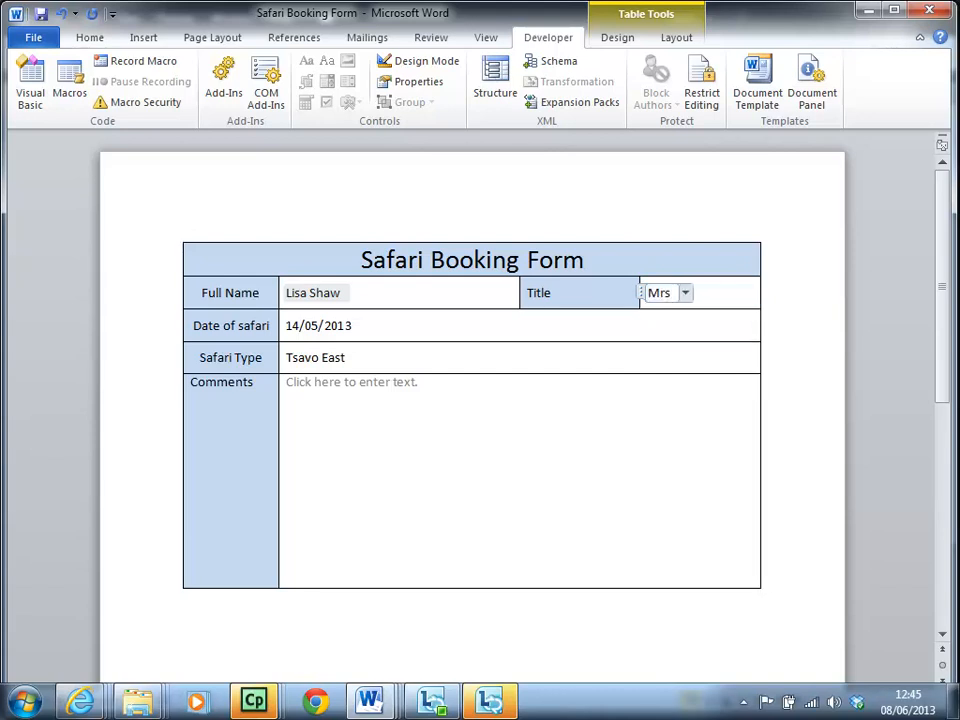